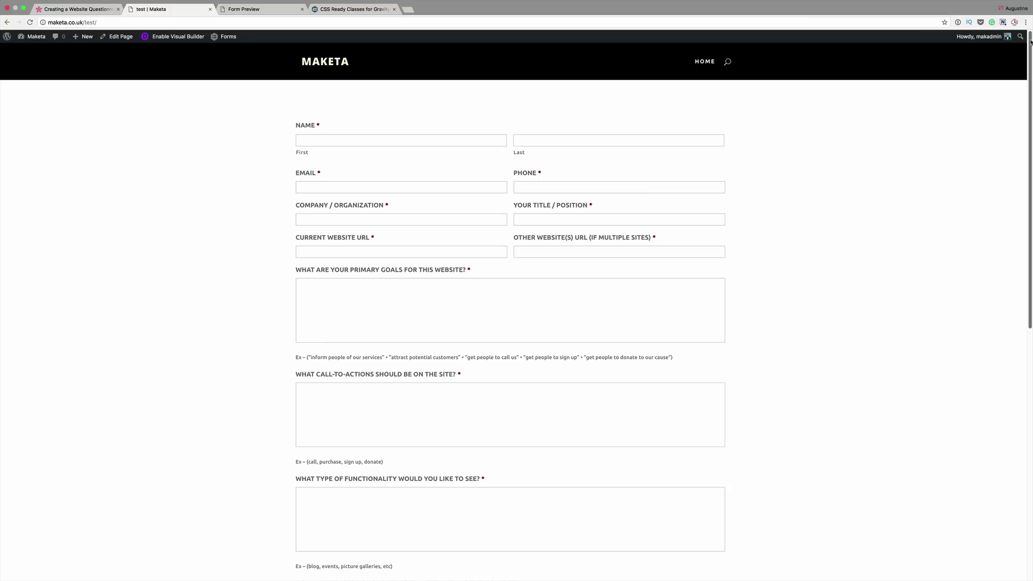
Return to the top of the questionnaire page, then switch to the Maketa WordPress Dashboard tab.
drag(1031, 42, 1004, 289)
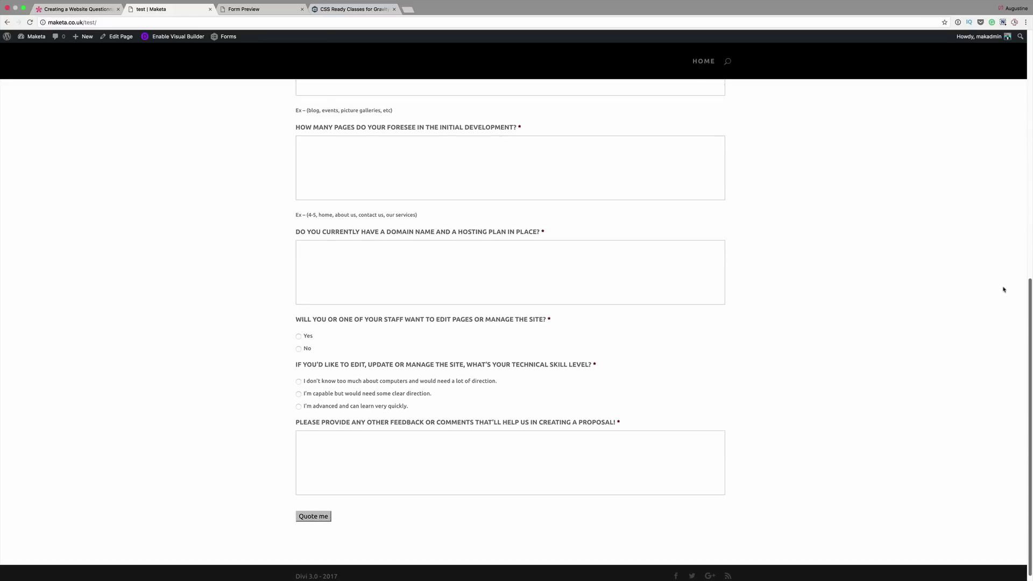
key(Home)
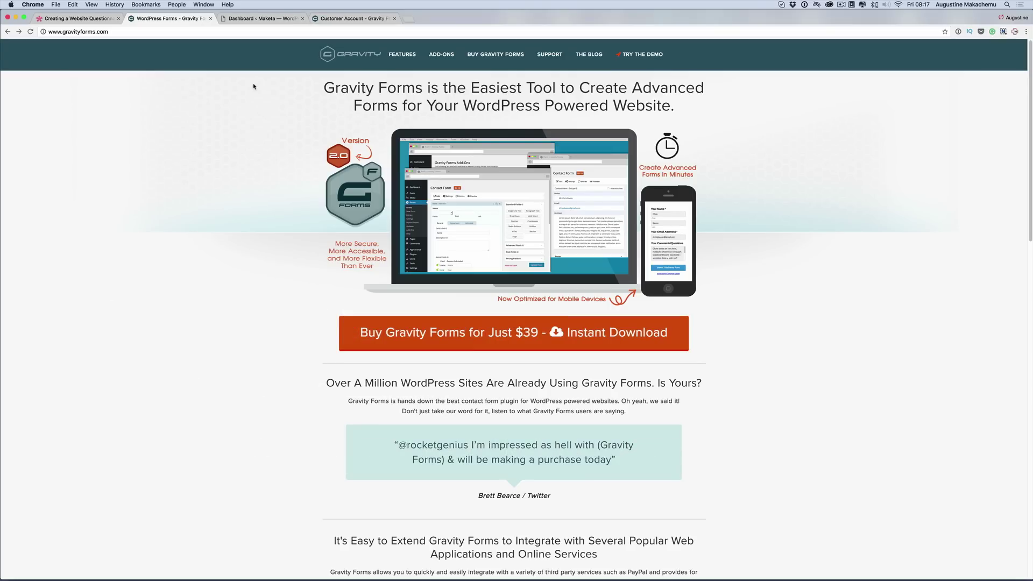
key(ctrl+Tab)
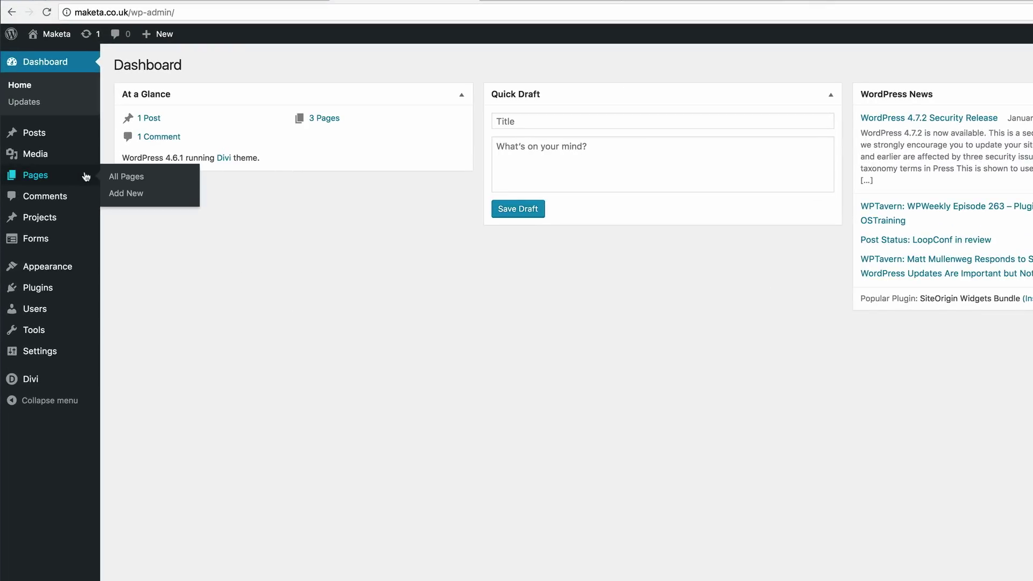
Upload gravityforms_2.1.3.zip from Downloads through Plugins > Add New and install it.
mouse_move(79, 286)
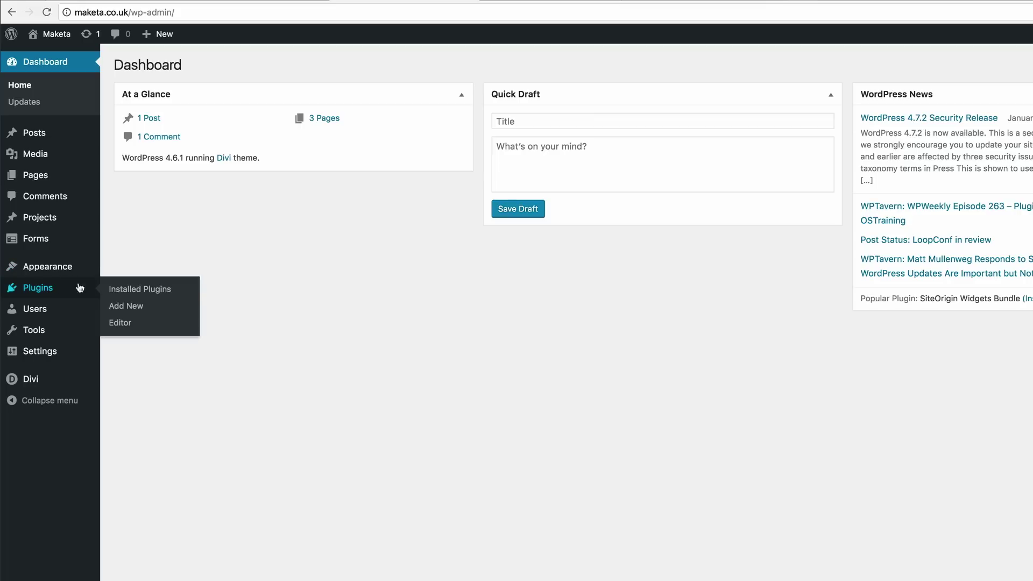
click(130, 306)
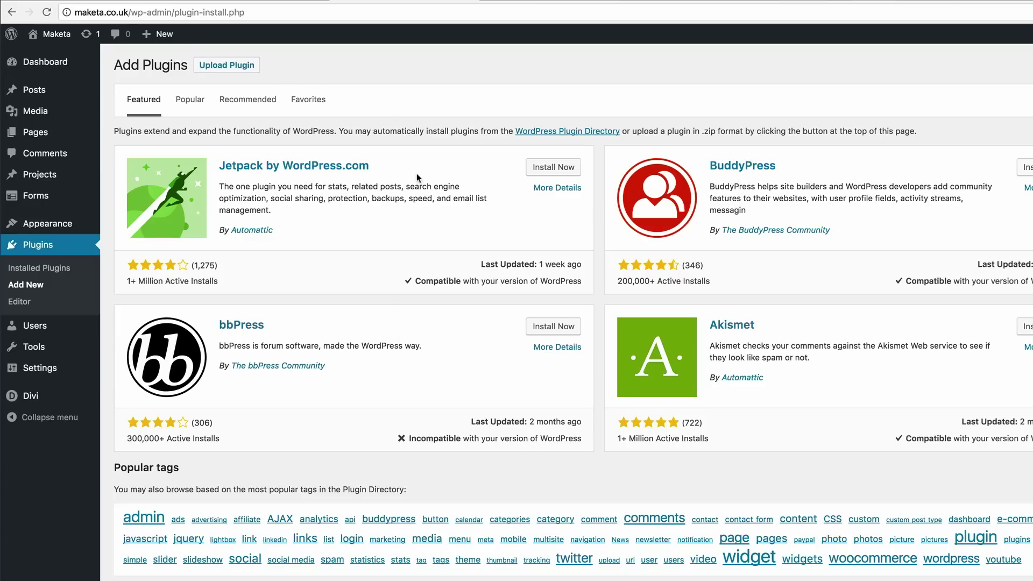
click(243, 68)
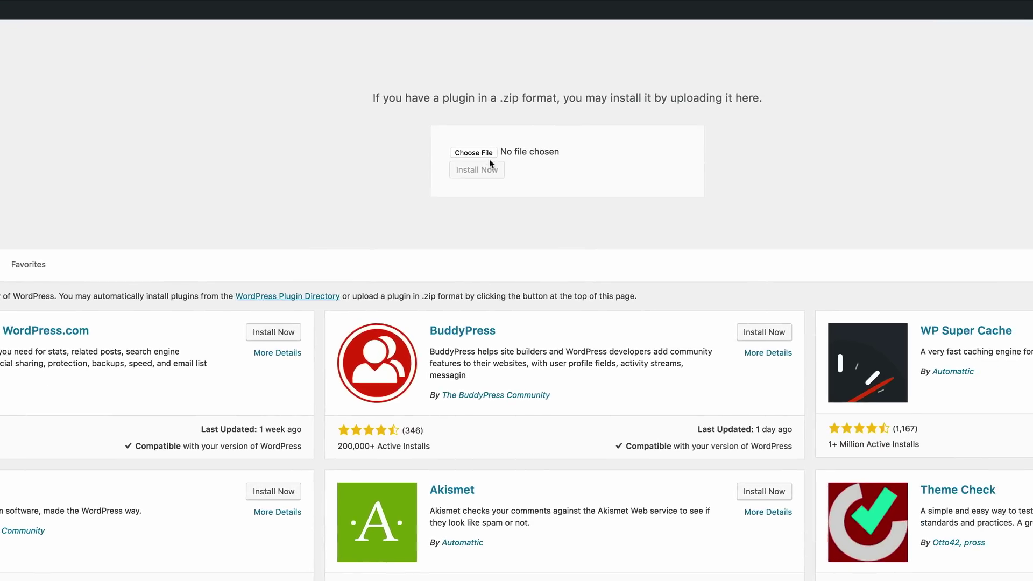
click(766, 177)
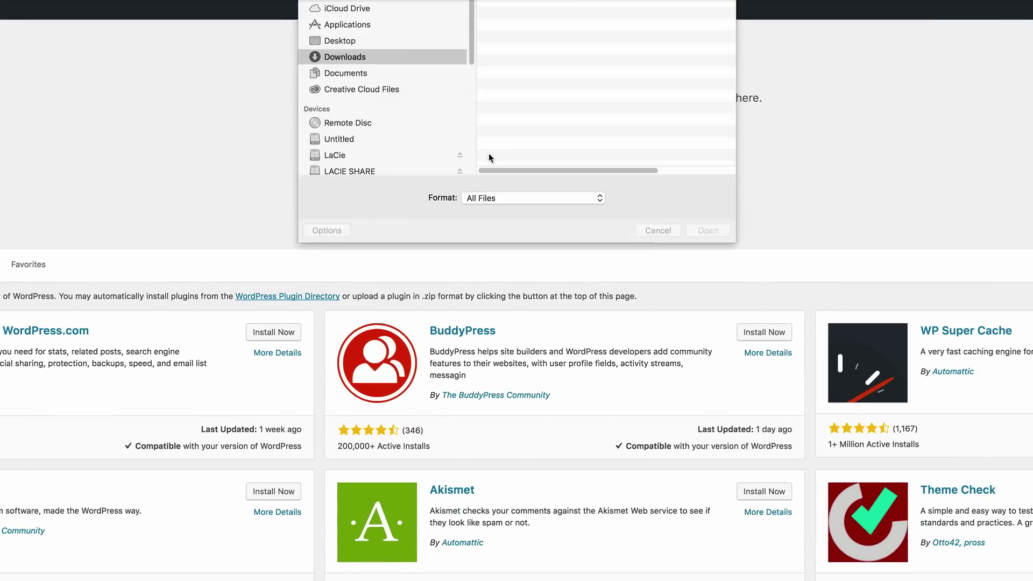
click(361, 127)
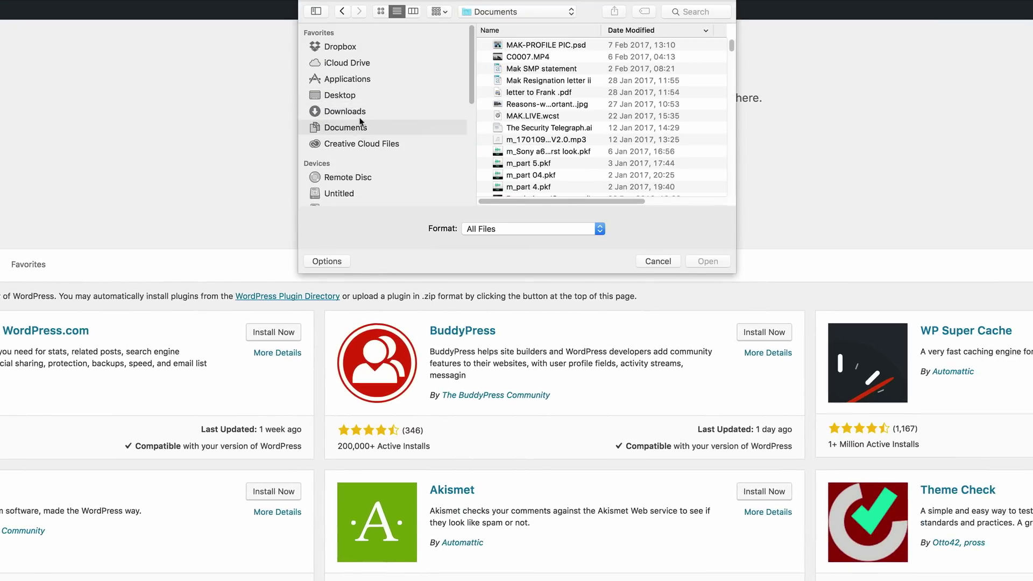
click(359, 112)
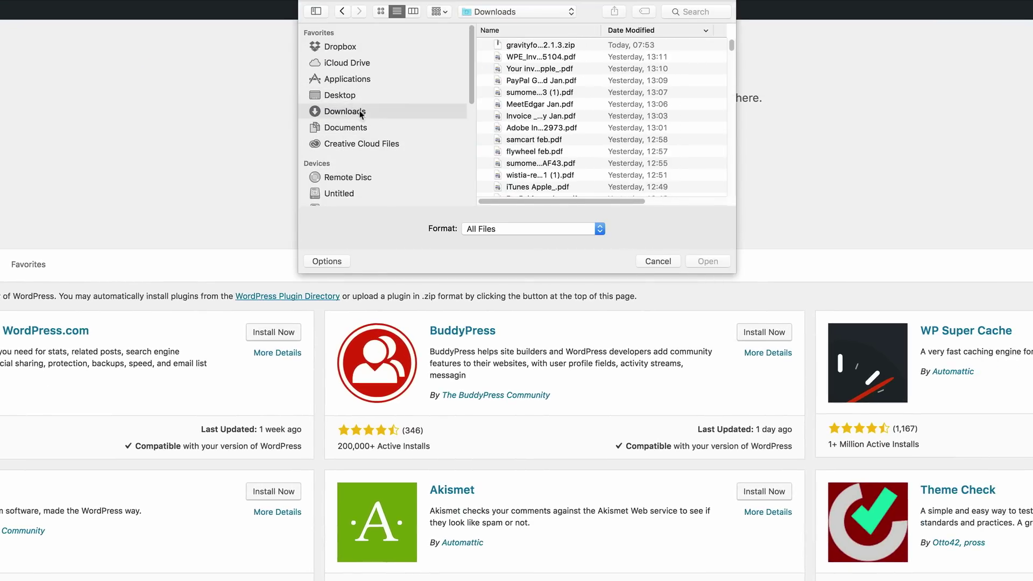
double_click(531, 46)
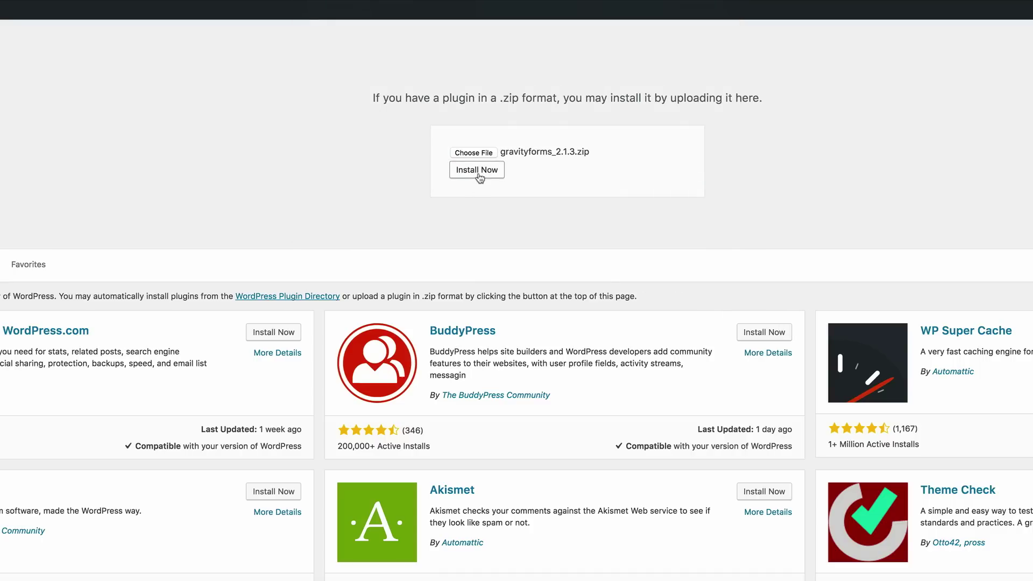
click(479, 171)
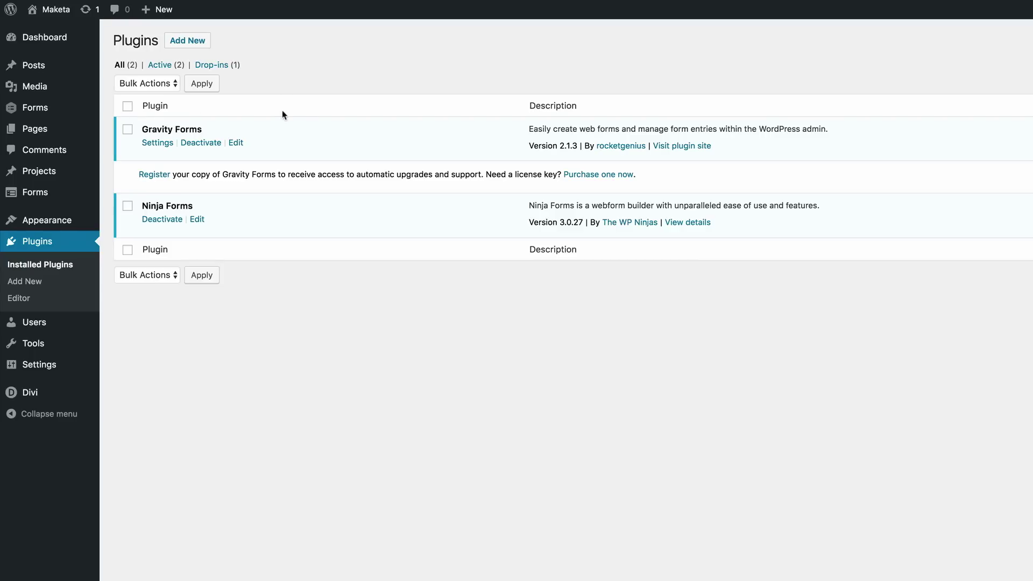
Paste the license key into the setup wizard and continue with background updates on to completion.
click(158, 143)
click(247, 220)
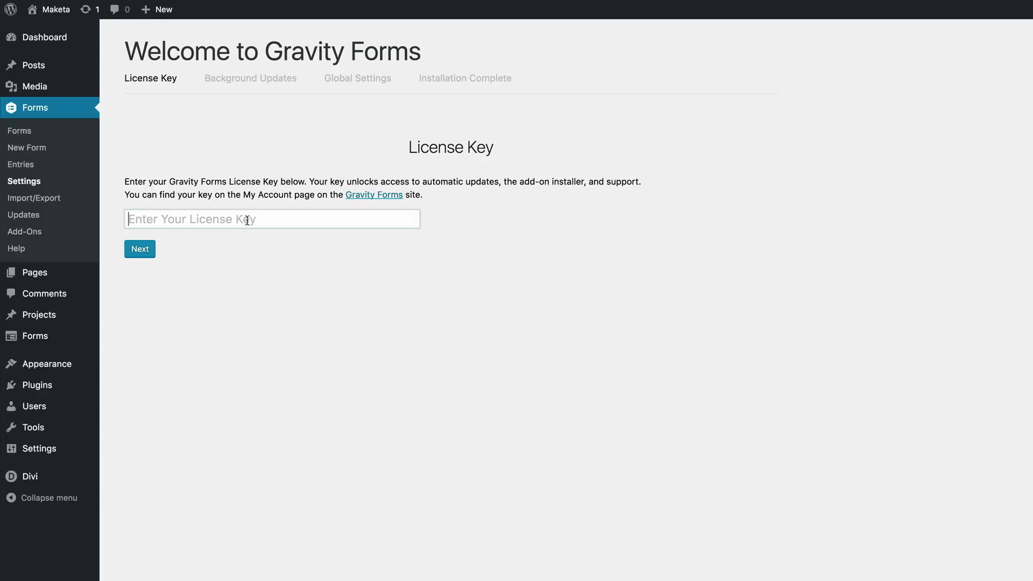
key(ctrl+v)
click(146, 250)
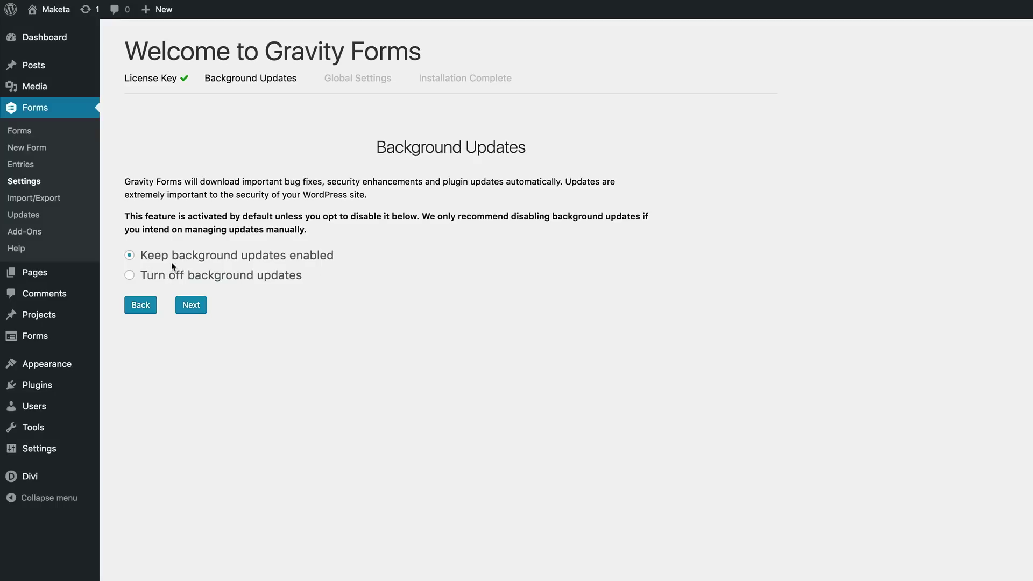
click(192, 305)
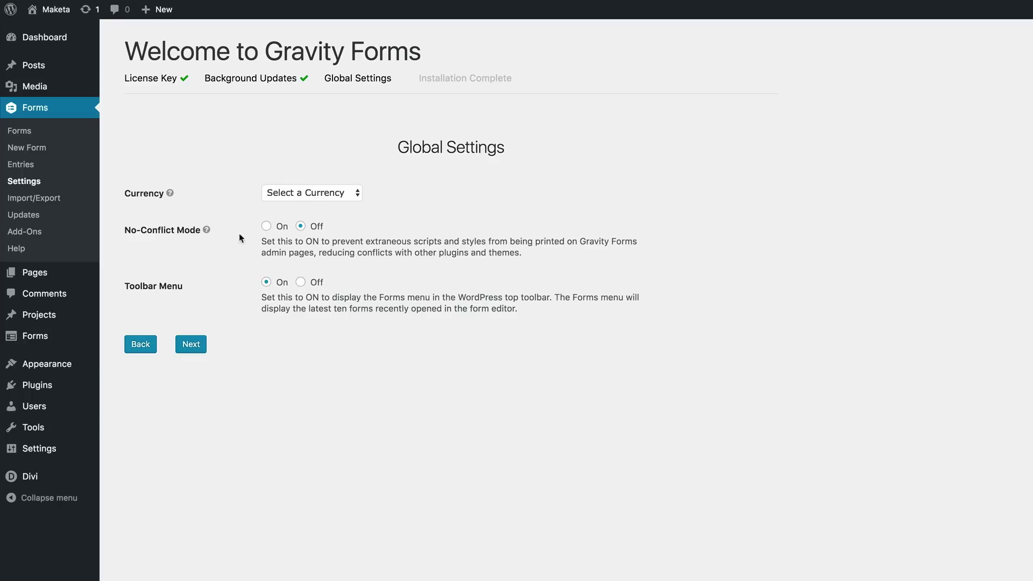
click(197, 350)
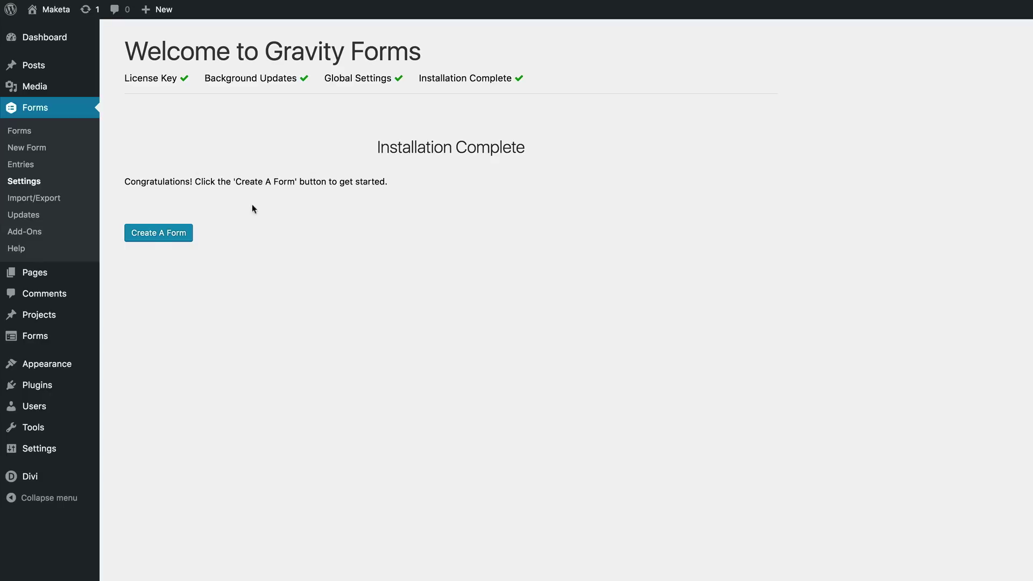
click(158, 234)
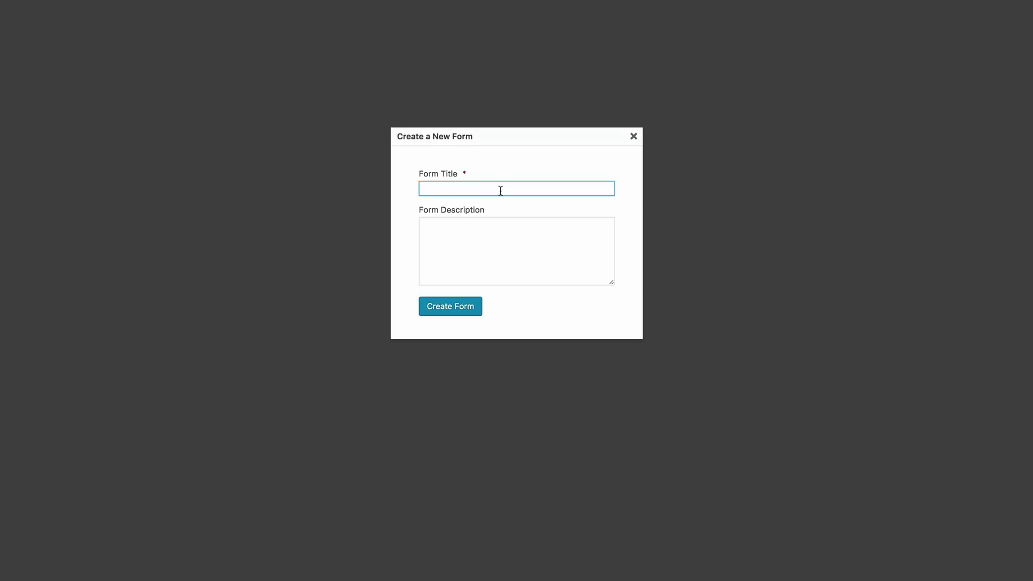
Title the new form 'Web questionnaire' and create it.
text(Web questionnaire)
click(456, 311)
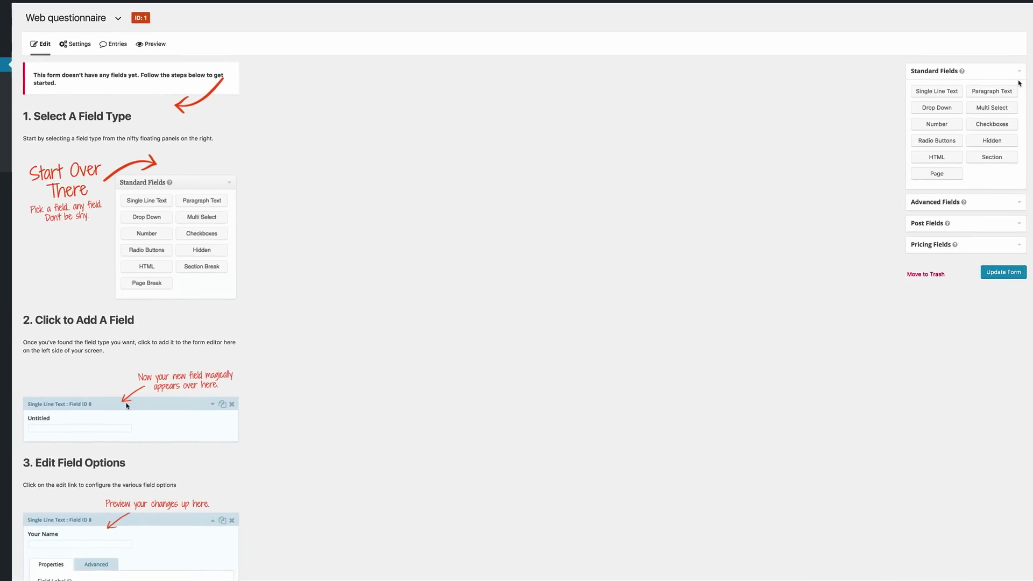
Add Name, Email and Phone fields from Advanced Fields.
click(940, 203)
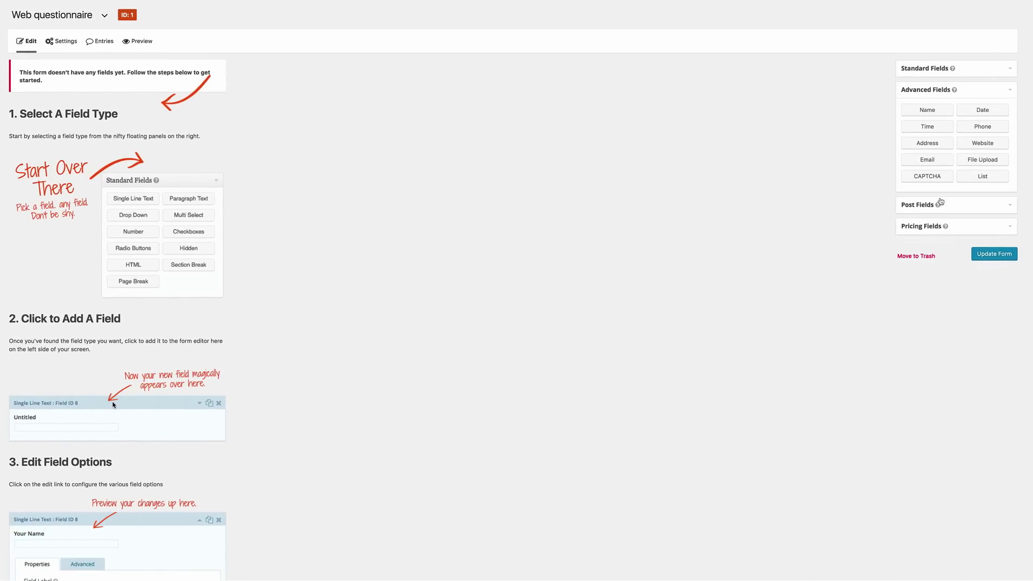
click(929, 110)
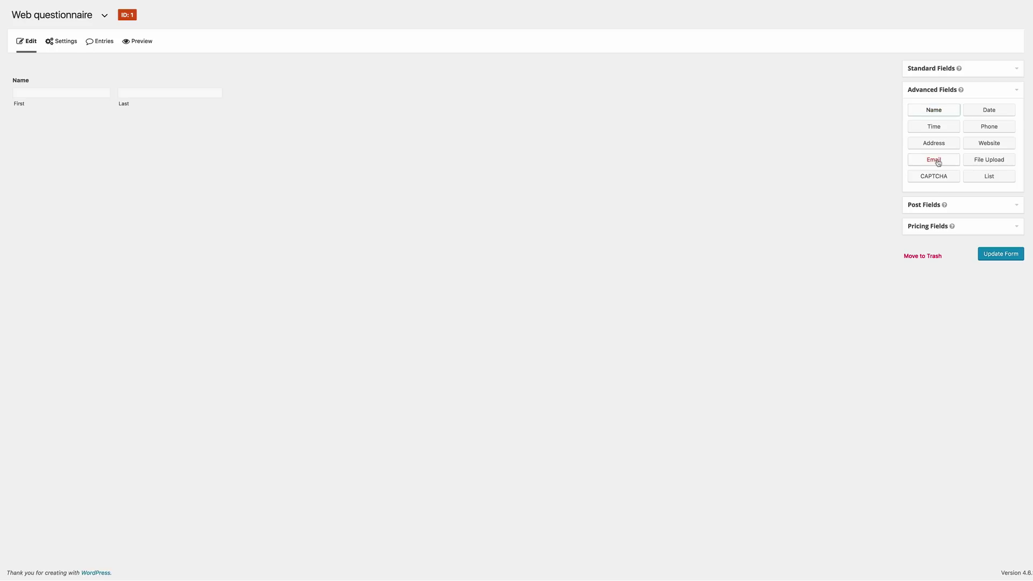
click(938, 163)
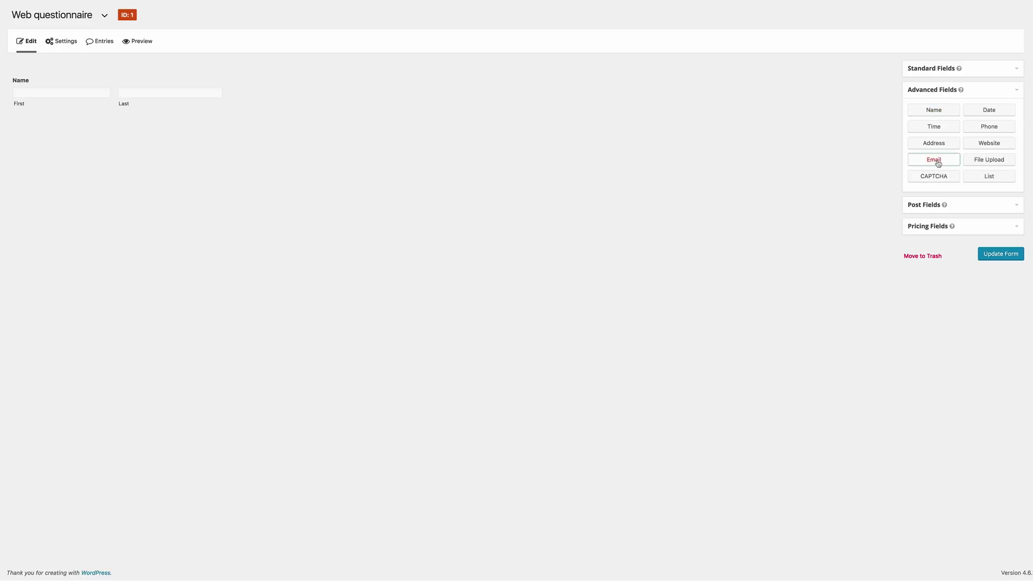
click(997, 130)
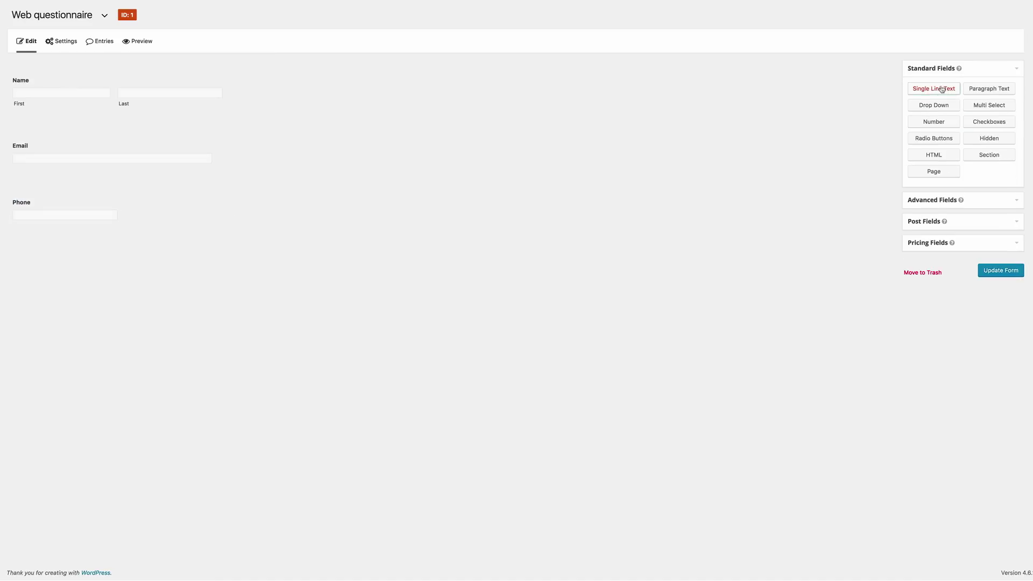
Add a single-line field labelled COMPANY / ORGANIZATION, then another blank single-line field.
click(942, 89)
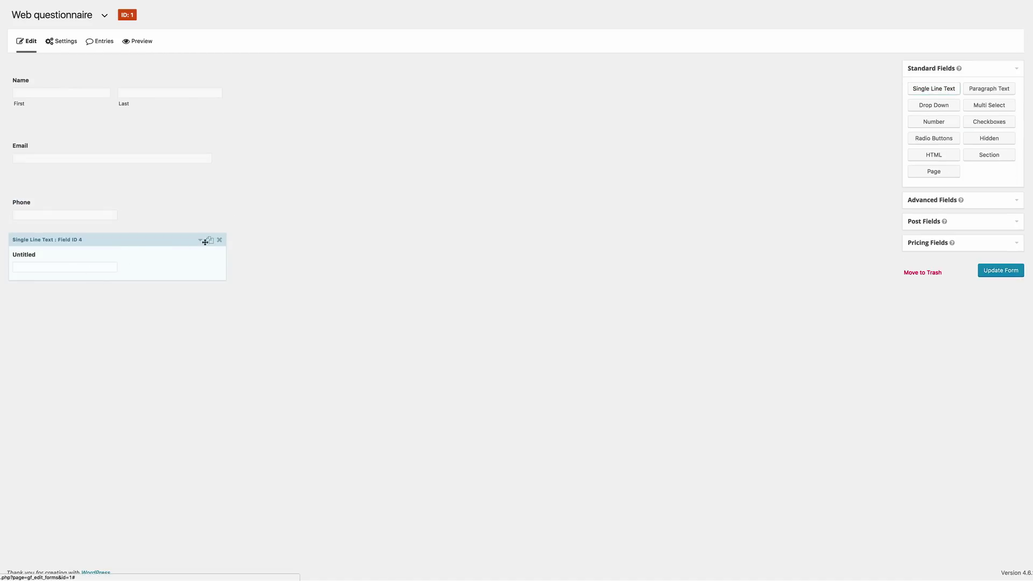
click(49, 258)
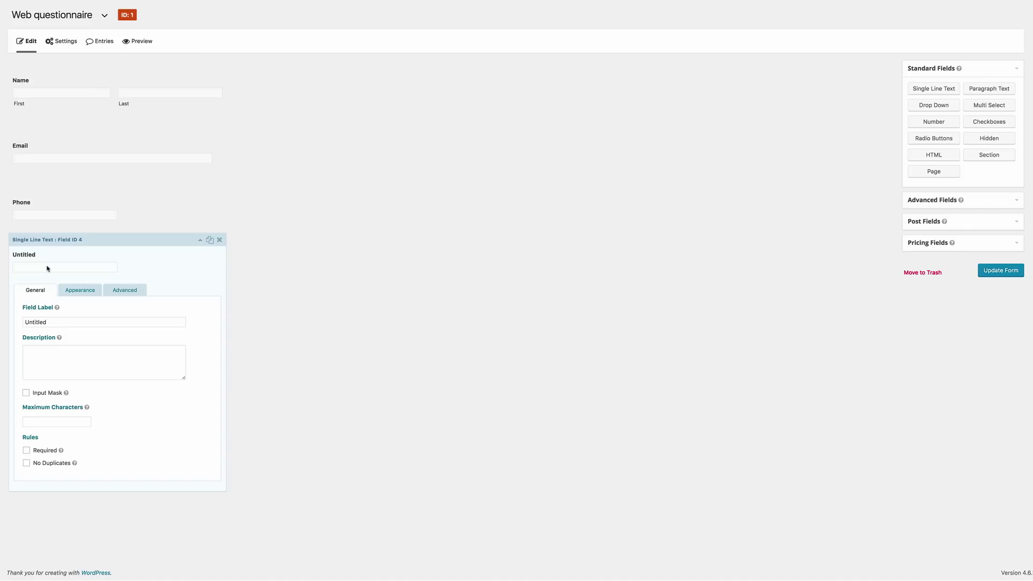
click(47, 268)
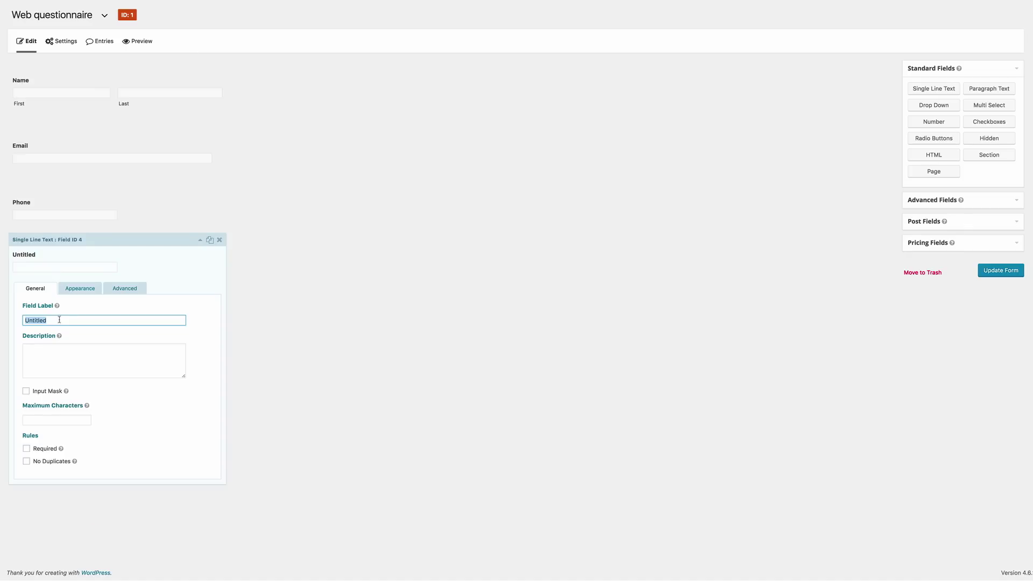
text(COMPANY / ORGANIZATION)
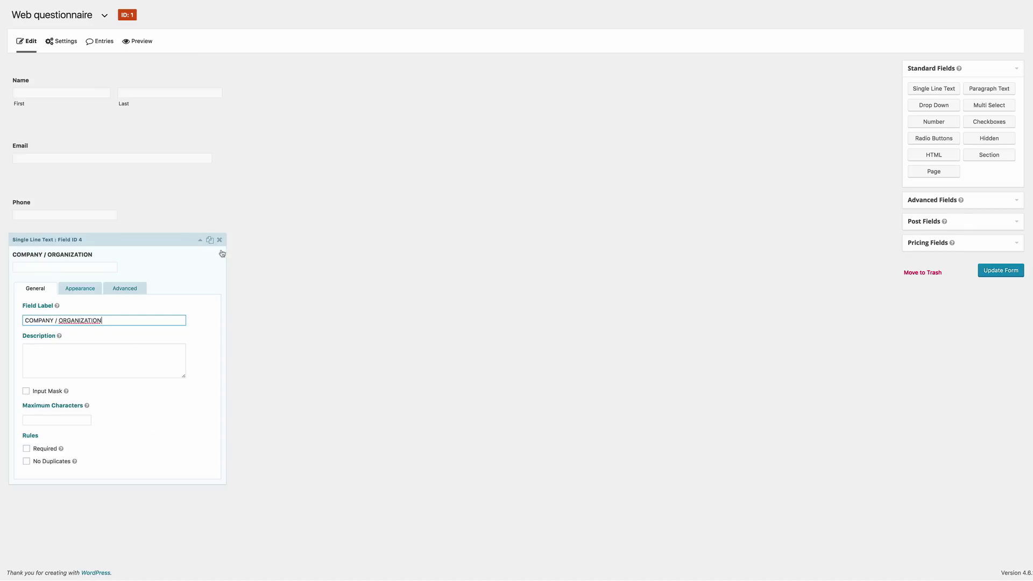
click(177, 237)
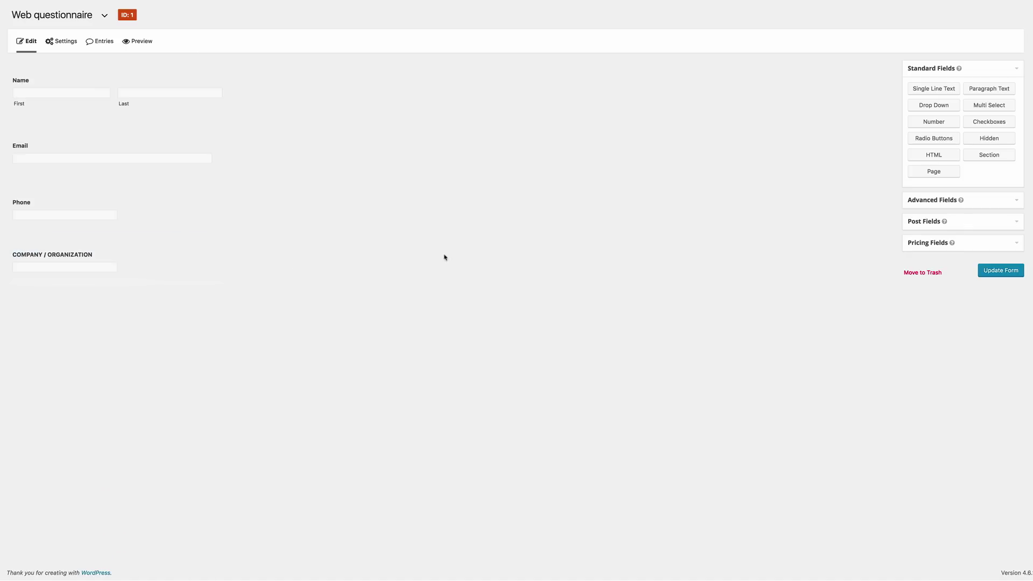
click(939, 92)
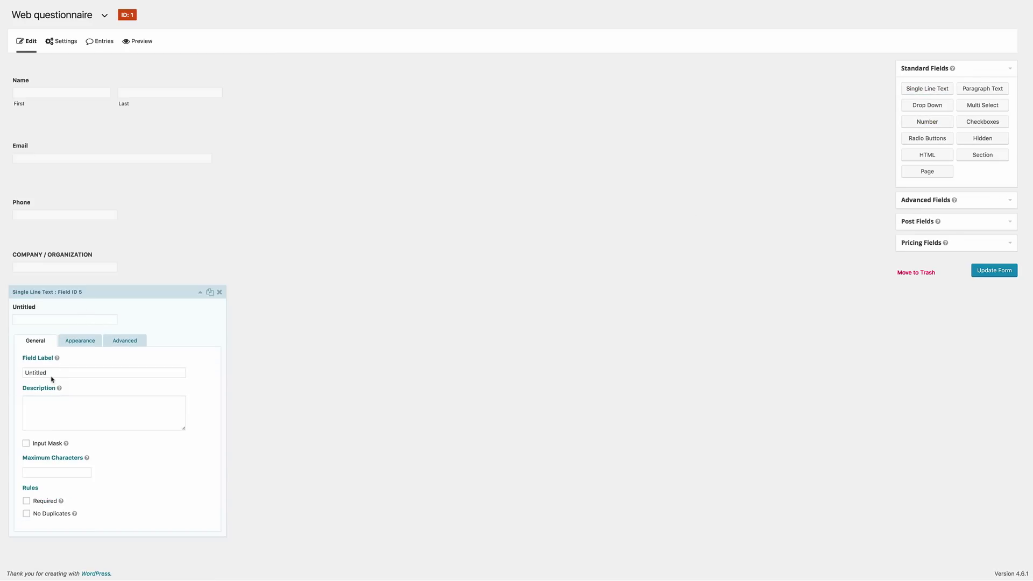
Label the blank single-line field YOUR TITLE / POSITION.
double_click(51, 372)
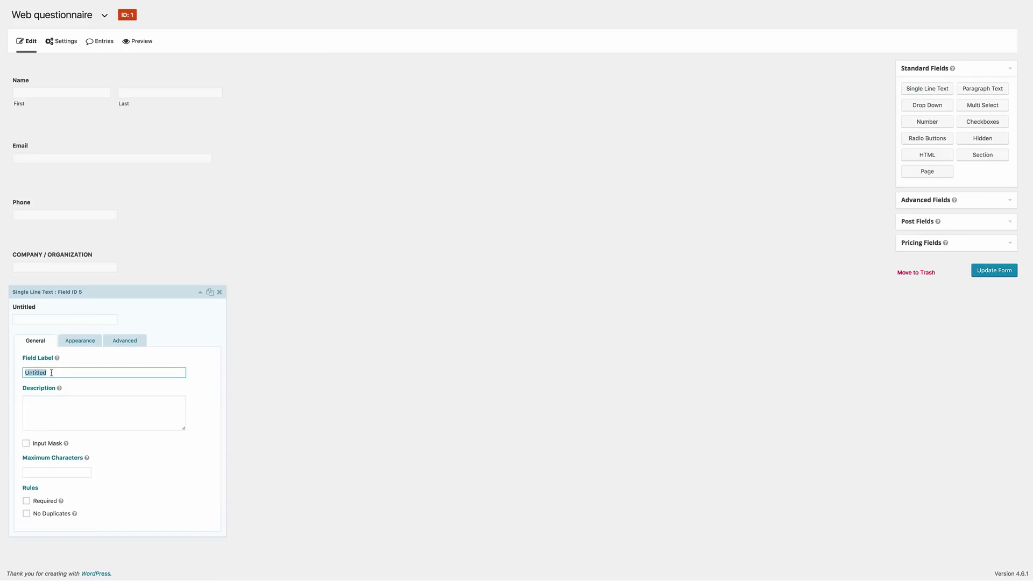
text(YOUR TITLE / POSITION)
click(267, 413)
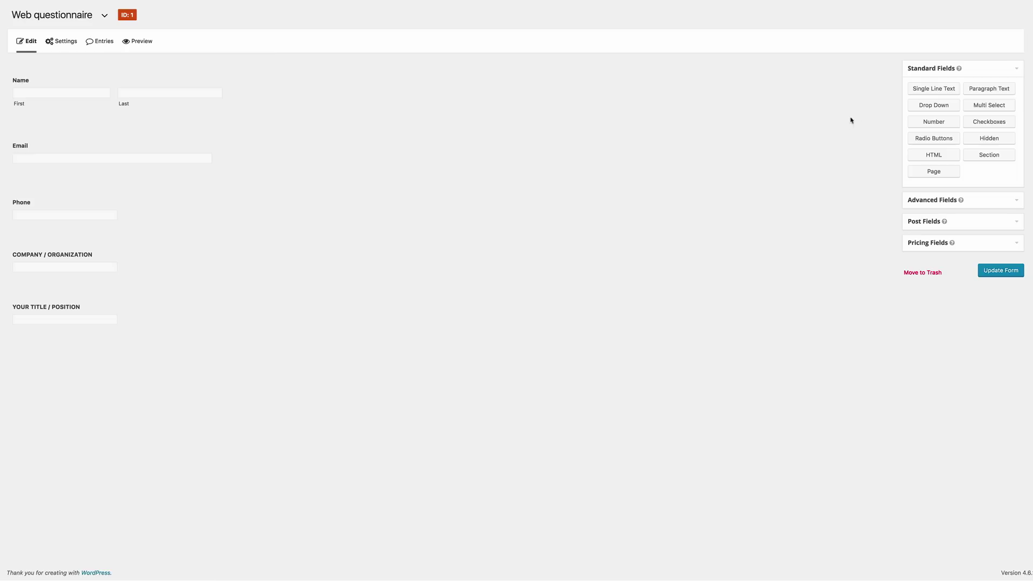
Add a single-line field labelled CURRENT WEBSITE URL.
click(928, 90)
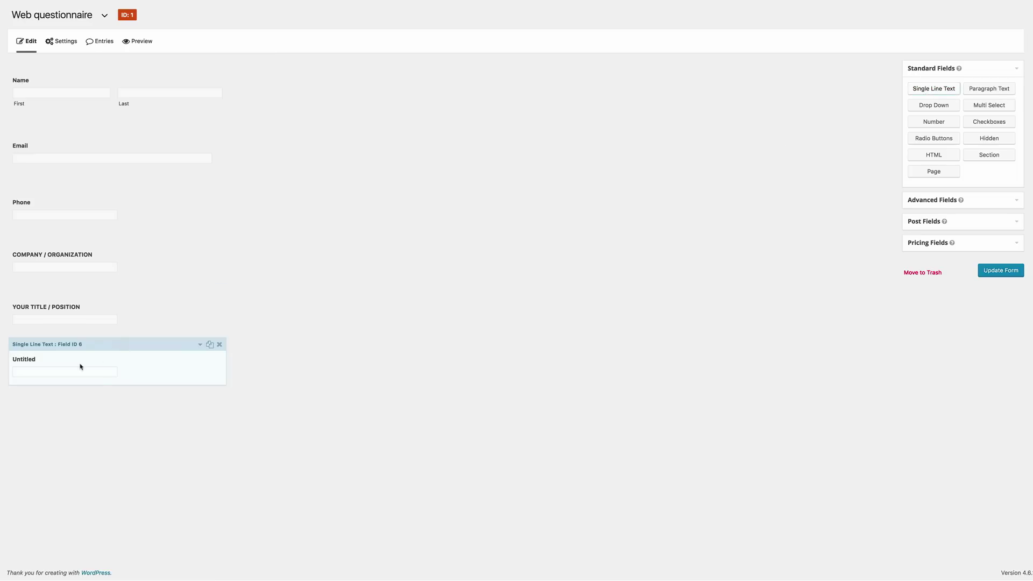
click(90, 353)
double_click(49, 425)
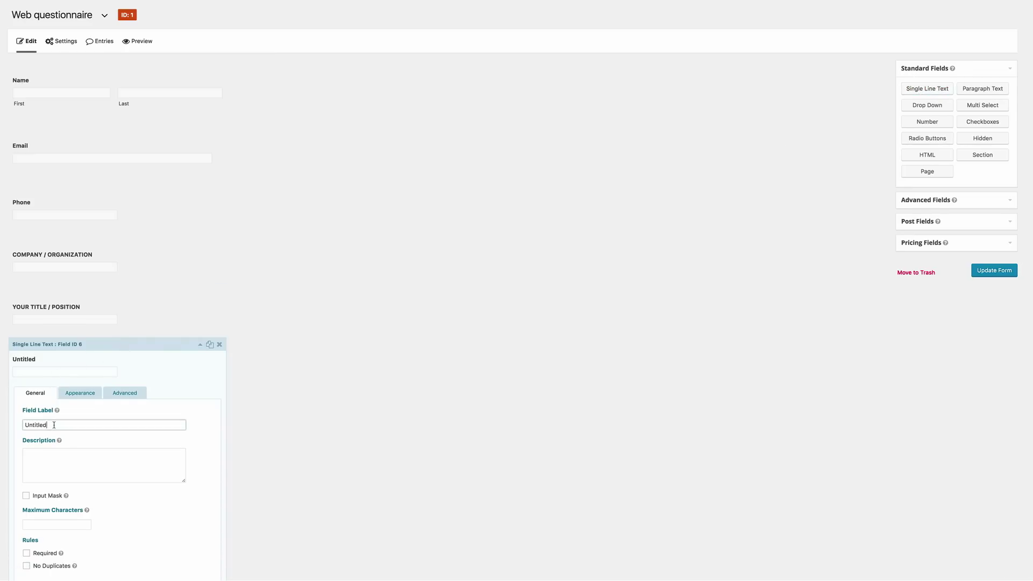
text(CURRENT WEBSITE URL)
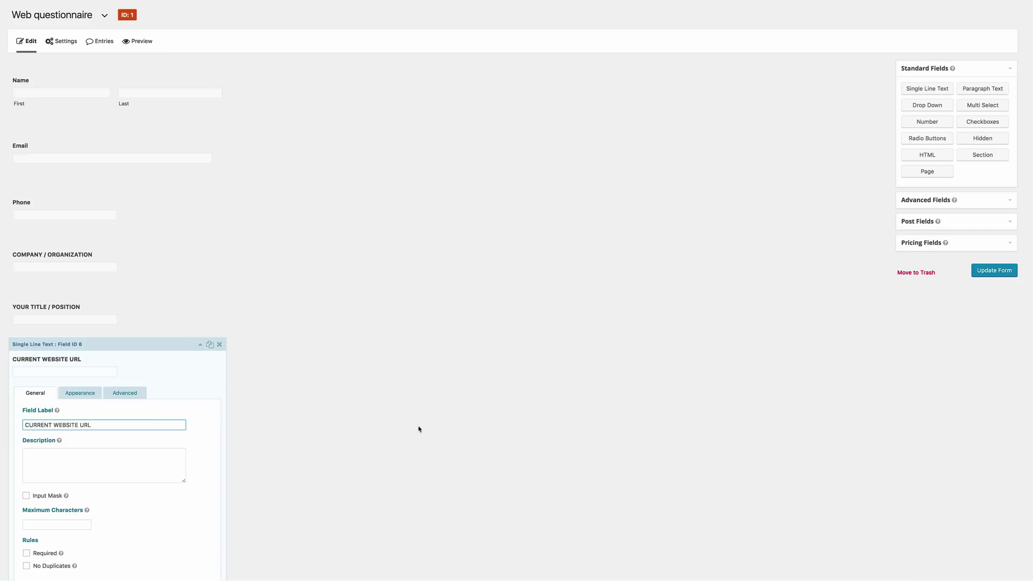
click(339, 208)
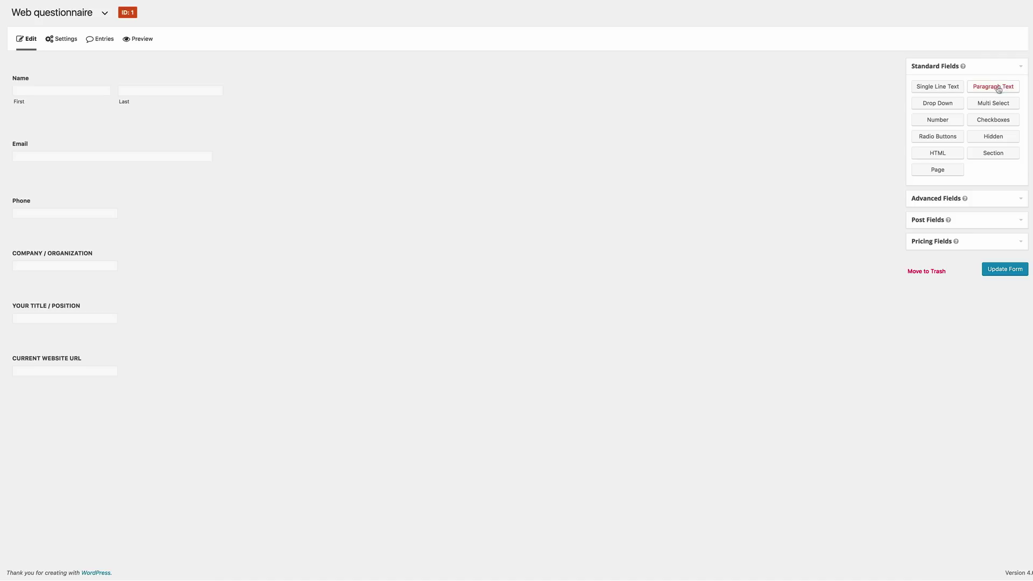
Add a paragraph field labelled WHAT ARE YOUR PRIMARY GOALS FOR THIS WEBSITE?
click(1005, 86)
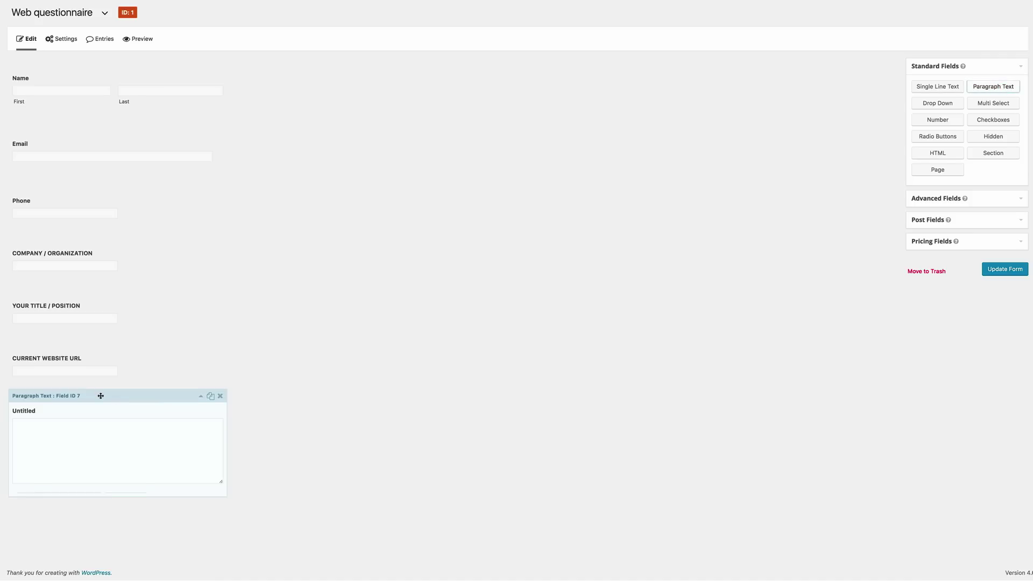
click(100, 392)
scroll(183, 508, down, 2)
scroll(184, 508, down, 2)
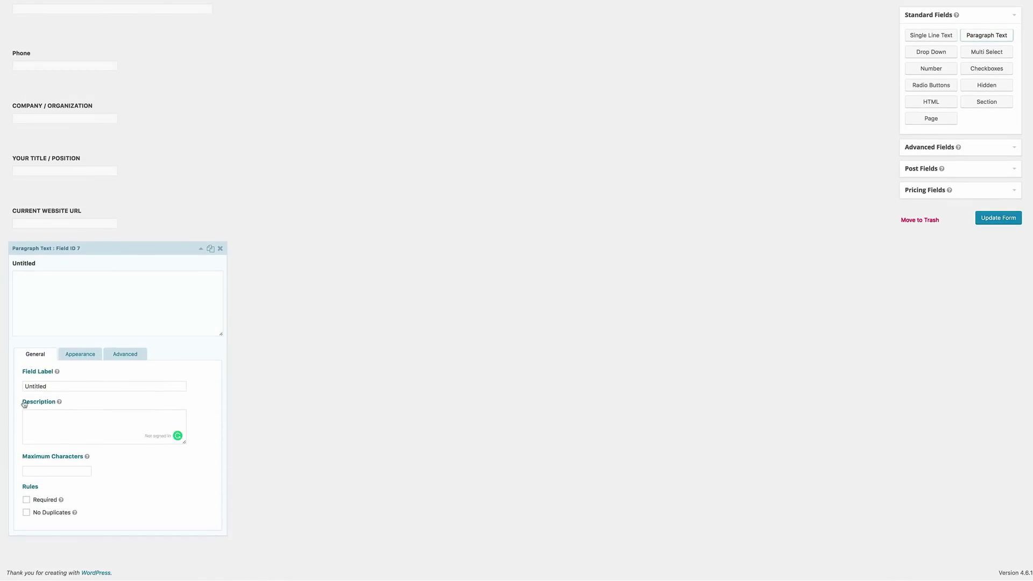
double_click(58, 387)
text(WHAT ARE YOUR PRIMARY GOALS FOR THIS WEBSITE?)
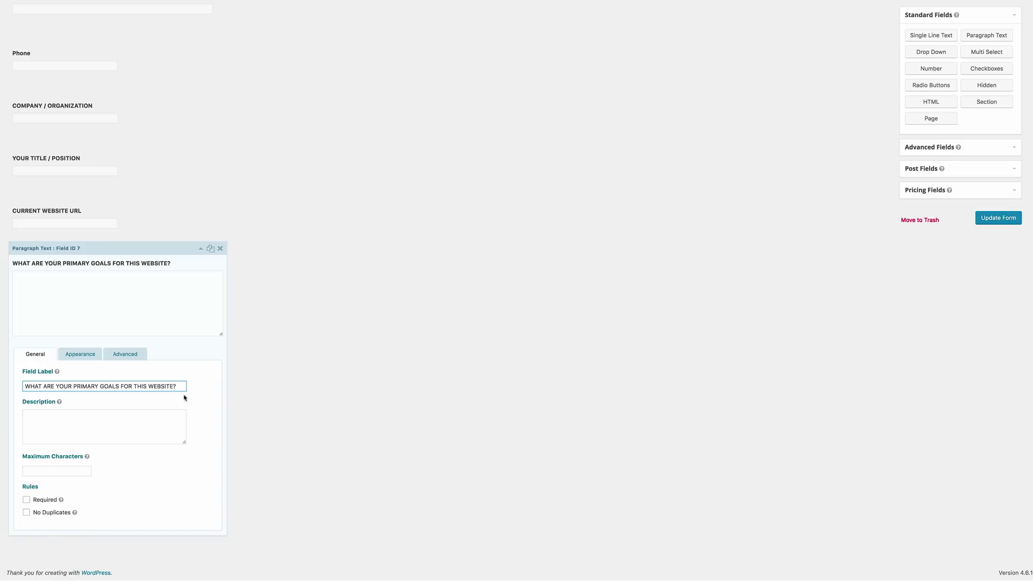
Give it the example goals as its description and add another paragraph field.
click(133, 419)
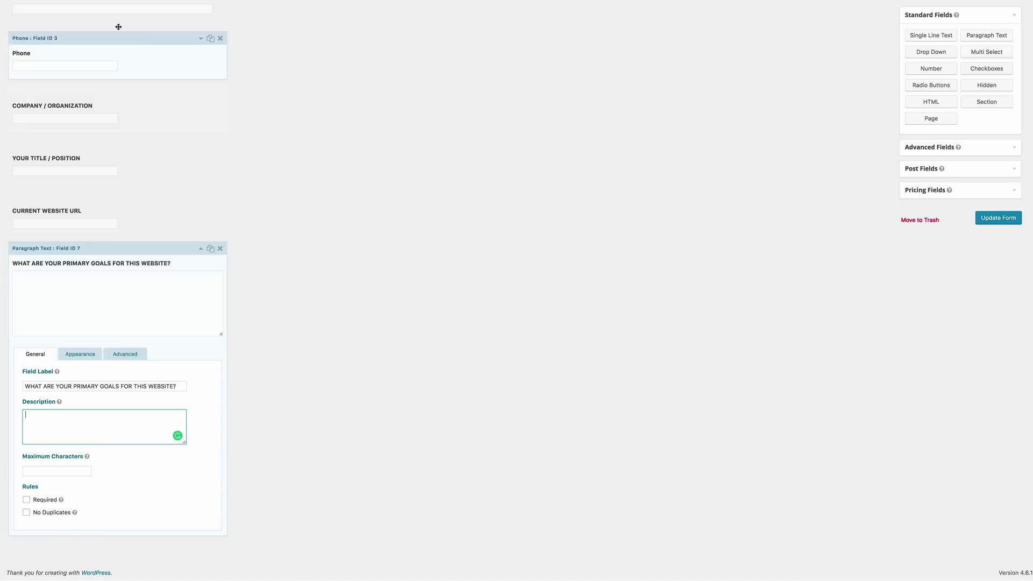
text(Ex – ("inform people of our services" • "attract potential customers" • "get people to call us" • "get people to sign up" • "get people to donate to our cause"))
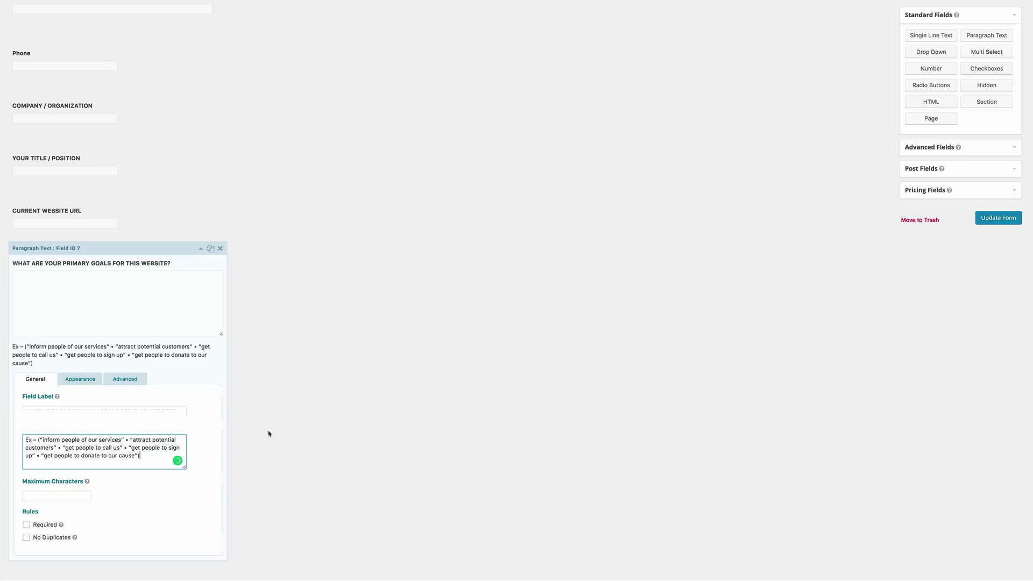
click(990, 89)
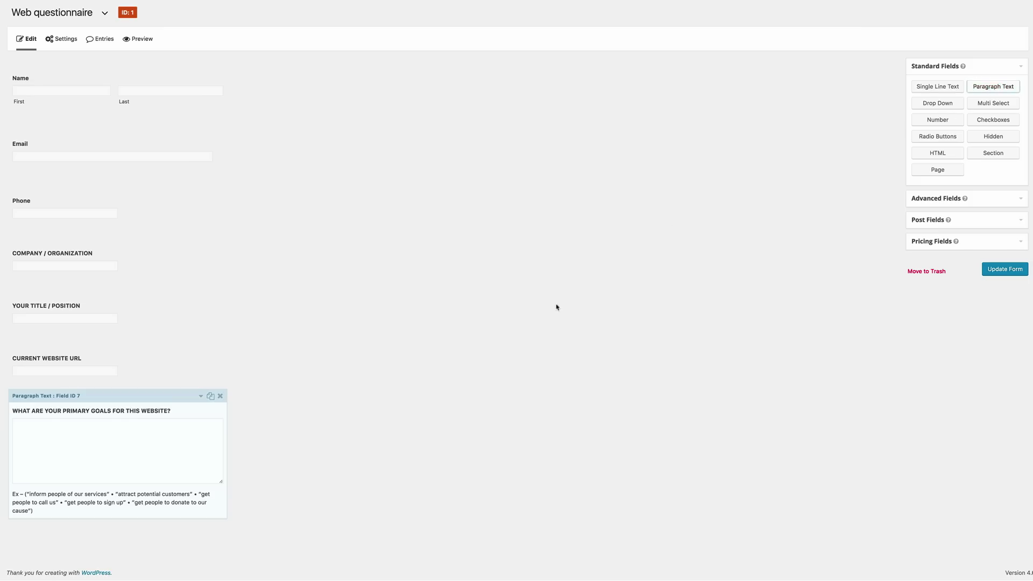
scroll(443, 433, down, 3)
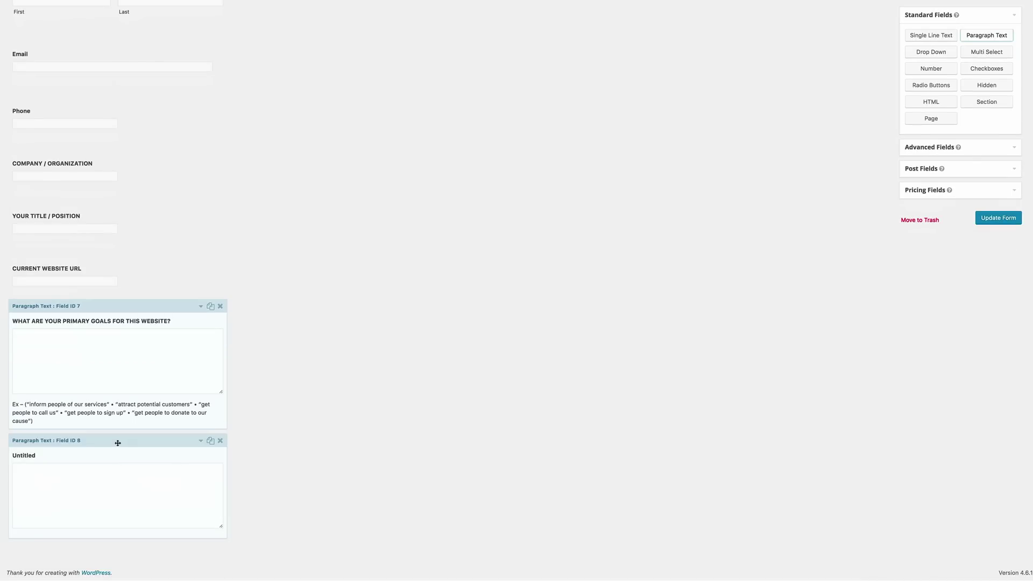
Label field 8 with the call-to-actions question and add example calls-to-action as its description.
click(109, 457)
scroll(124, 489, down, 3)
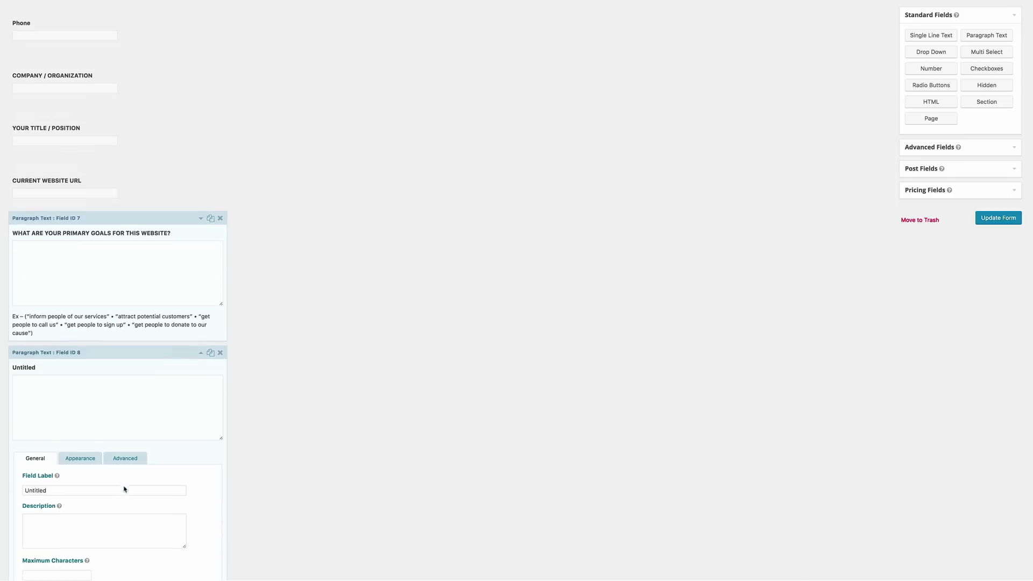
double_click(54, 458)
text(WHAT CALL-TO-ACTIONS SHOULD BE ON THE SITE?)
click(50, 492)
scroll(337, 431, down, 2)
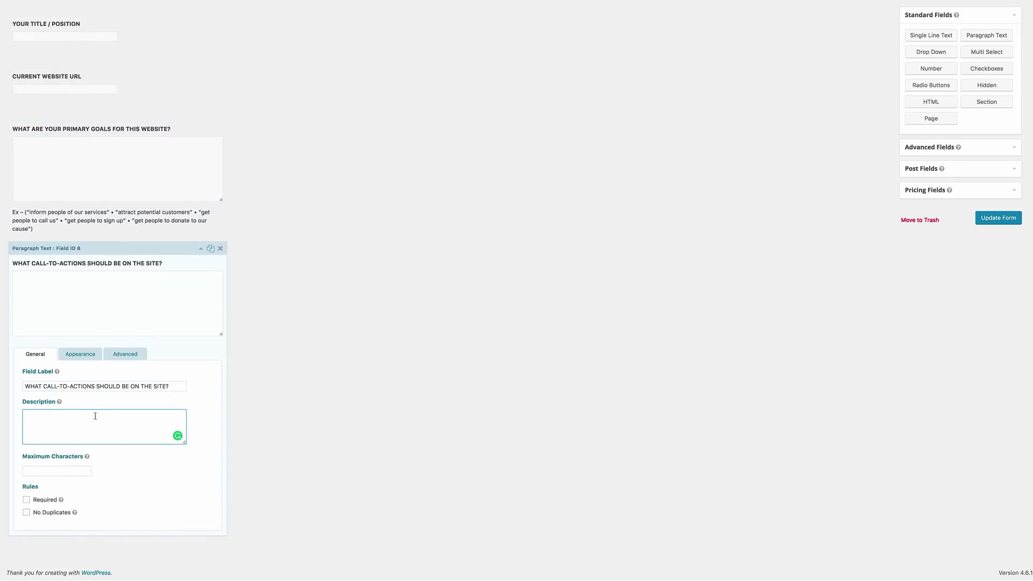
text(Ex – (call, purchase, sign up, donate))
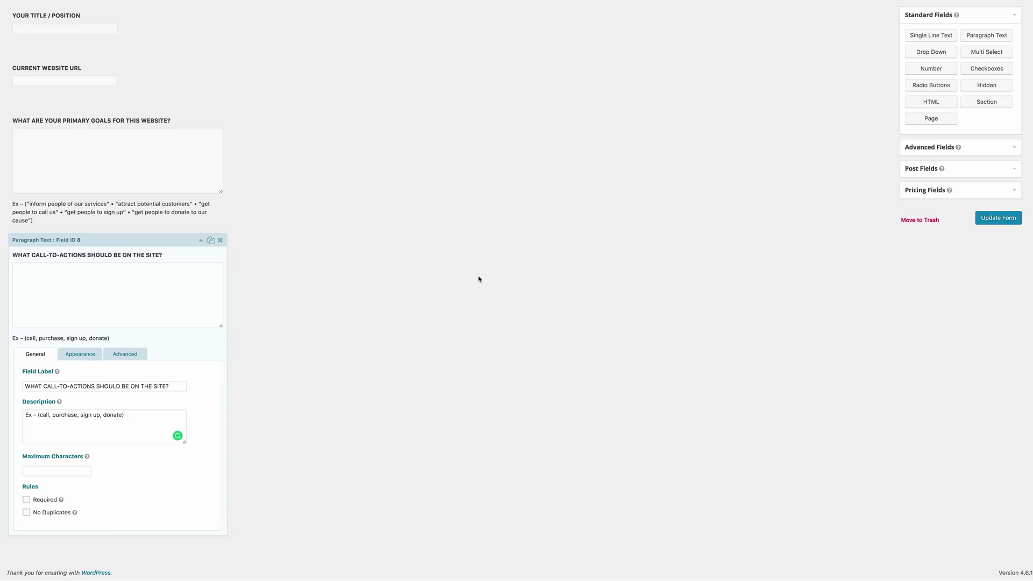
Add a paragraph field with the desired functionality question and example functionality description.
click(987, 36)
click(71, 476)
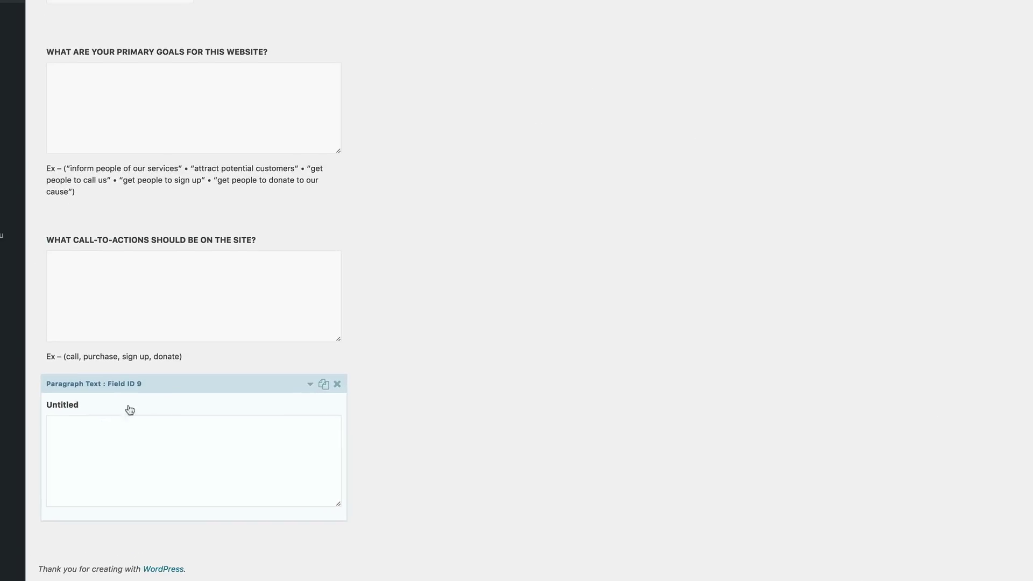
scroll(270, 404, down, 5)
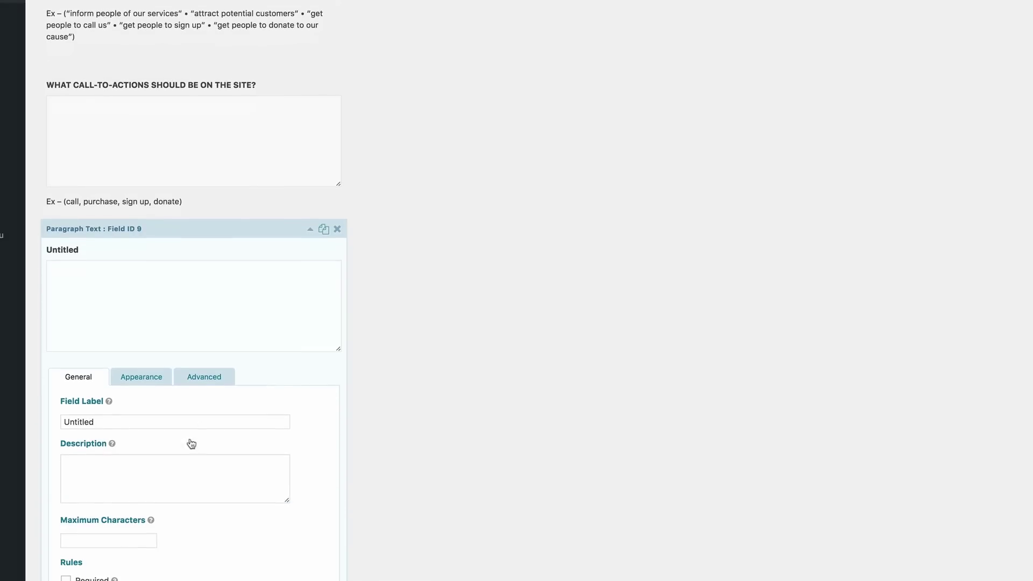
click(165, 425)
double_click(165, 425)
text(WHAT TYPE OF FUNCTIONALITY WOULD YOU LIKE TO SEE?)
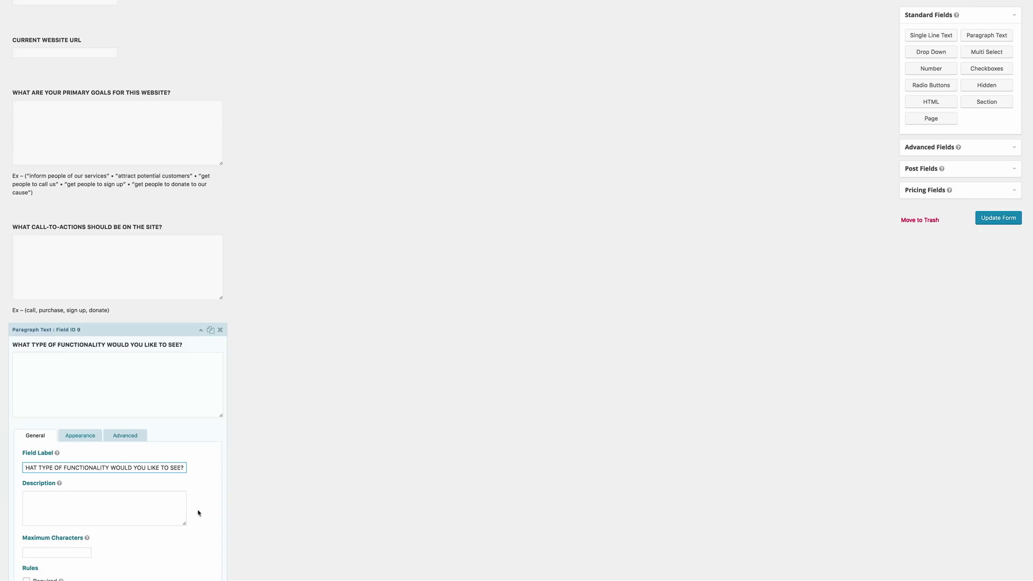
key(Tab)
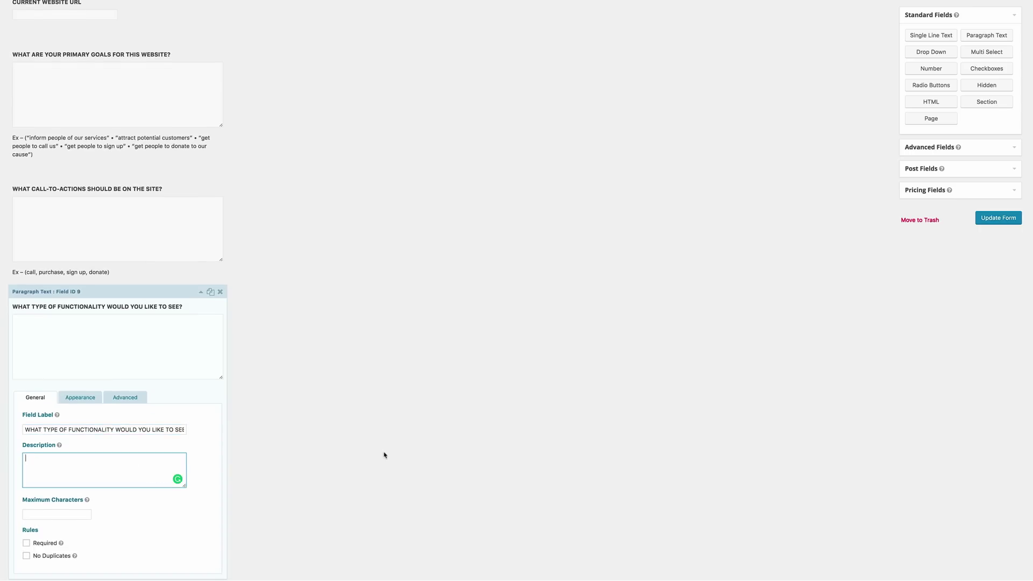
text(Ex – (blog, events, picture galleries, etc))
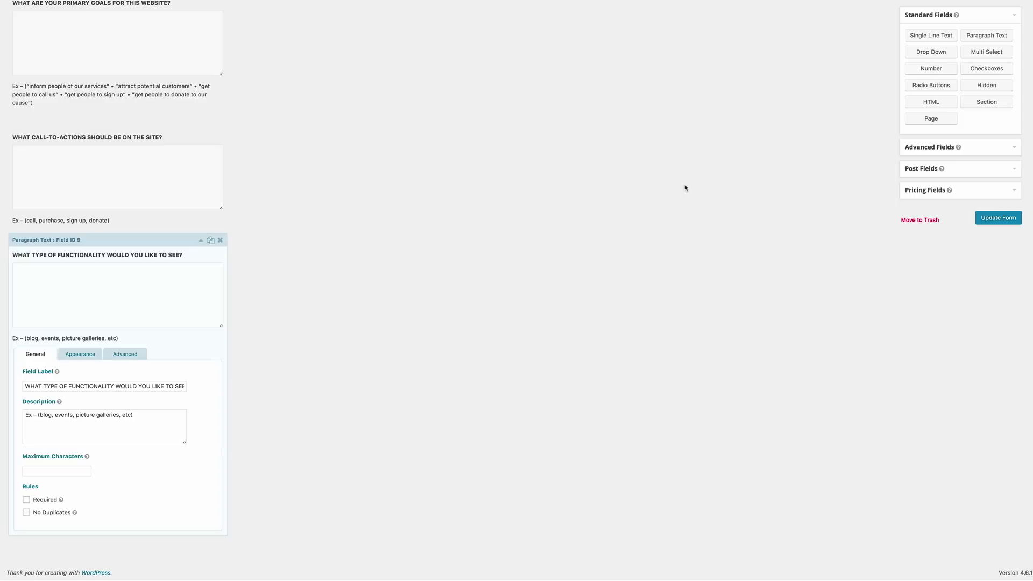
Add paragraph fields for the planned page count and existing domain and hosting questions.
click(992, 38)
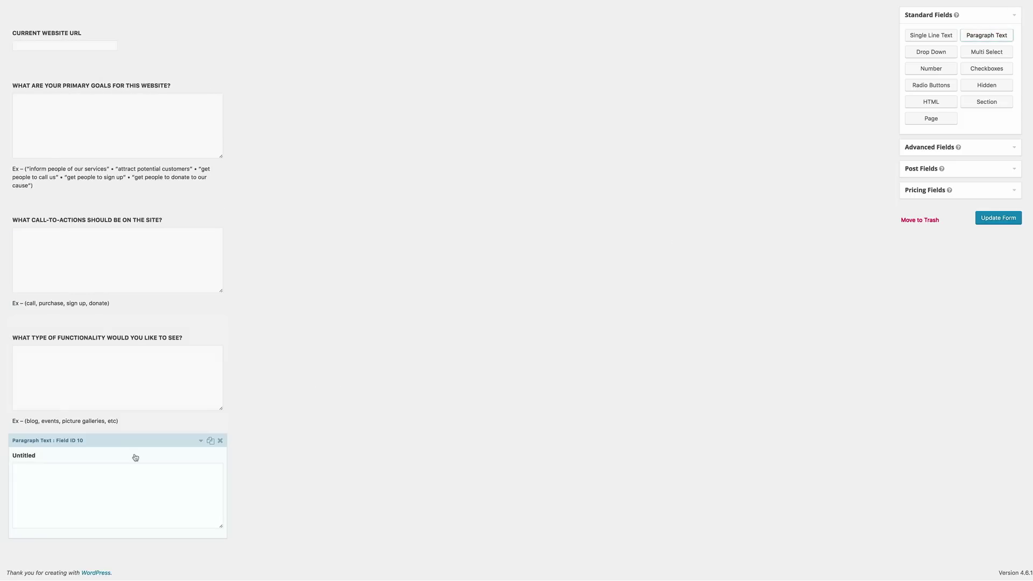
click(131, 439)
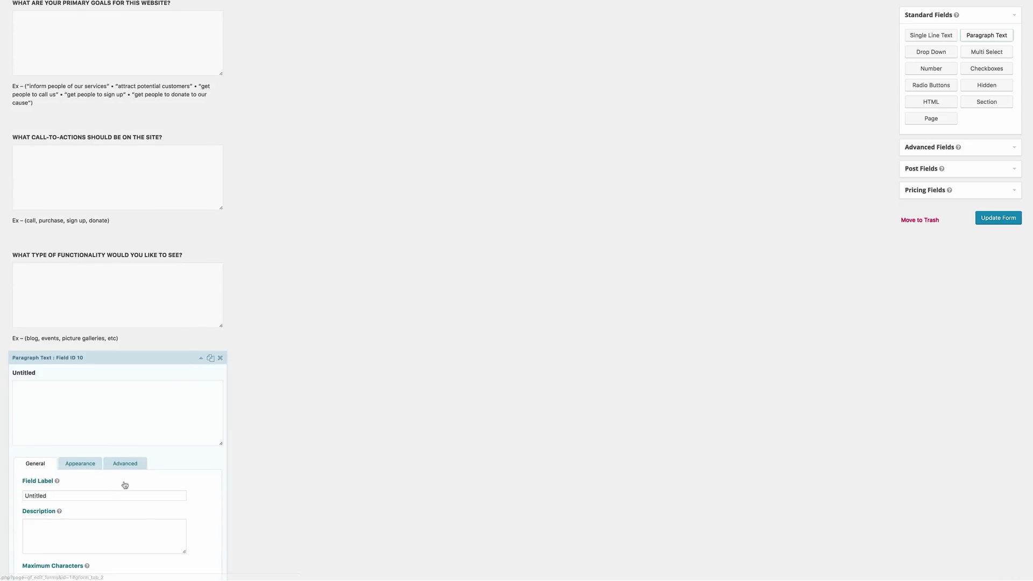
double_click(103, 495)
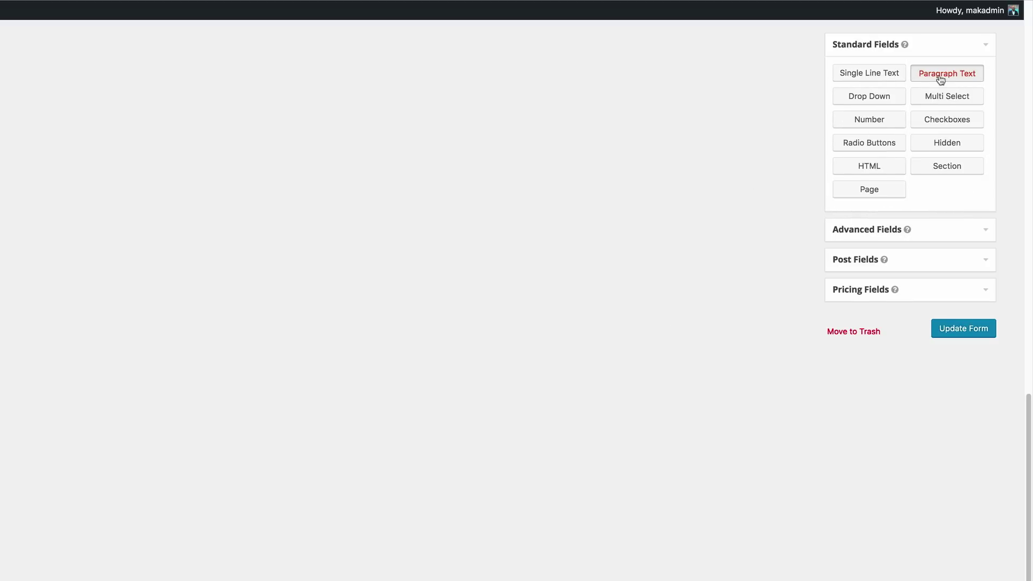
click(940, 78)
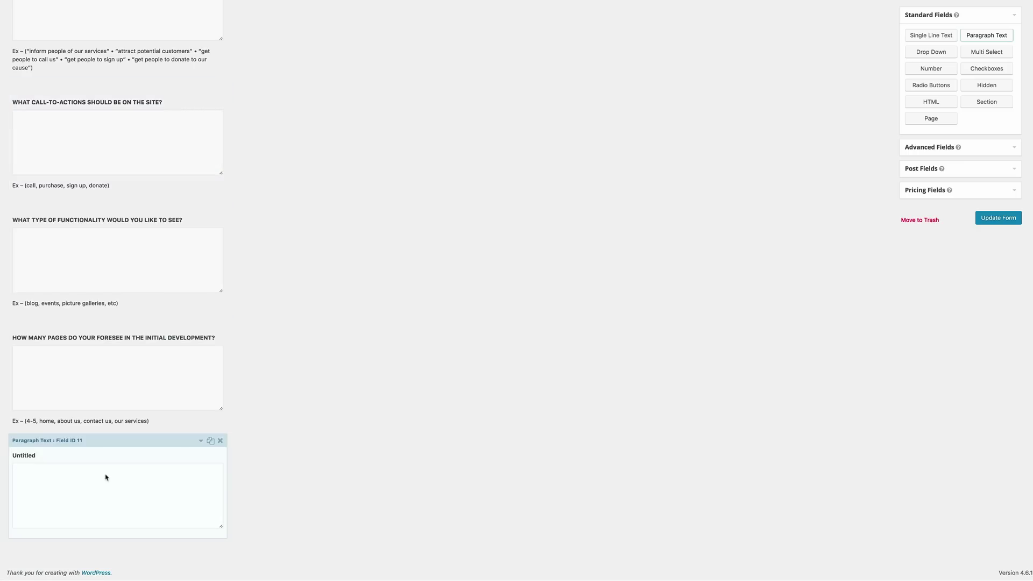
click(105, 477)
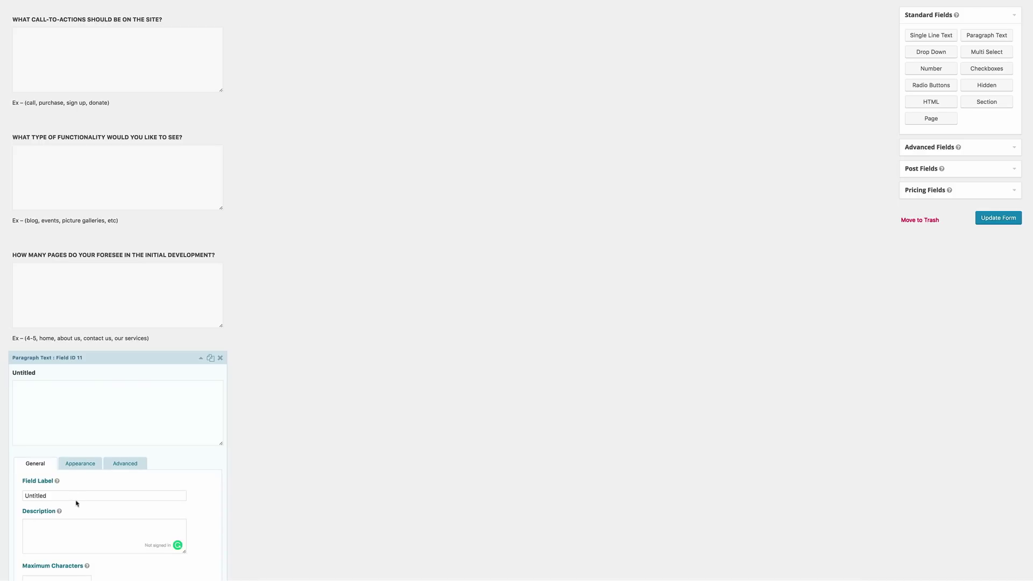
double_click(70, 495)
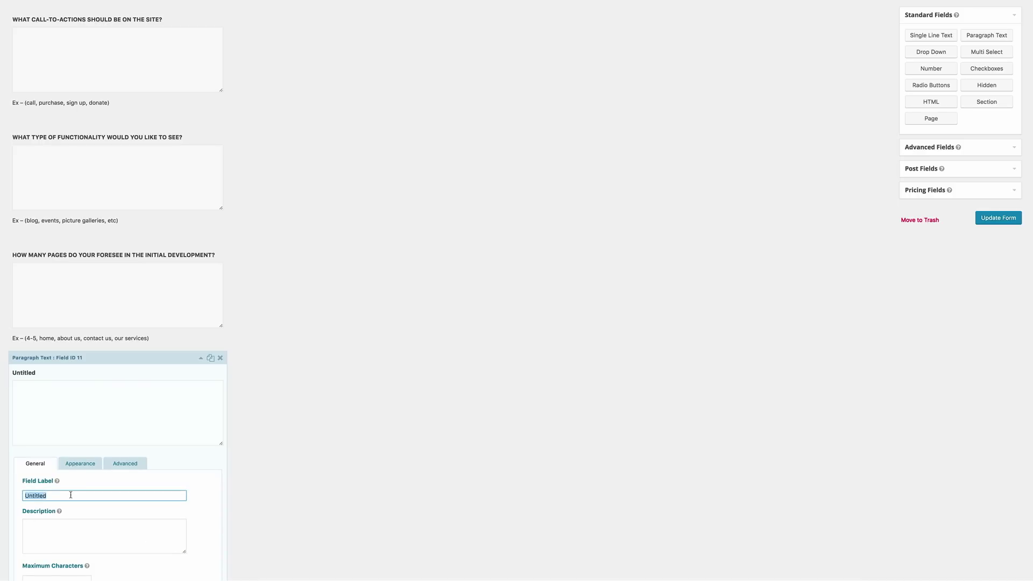
text(DO YOU CURRENTLY HAVE A DOMAIN NAME AND A HOSTING PLAN IN PLACE?)
scroll(316, 506, down, 3)
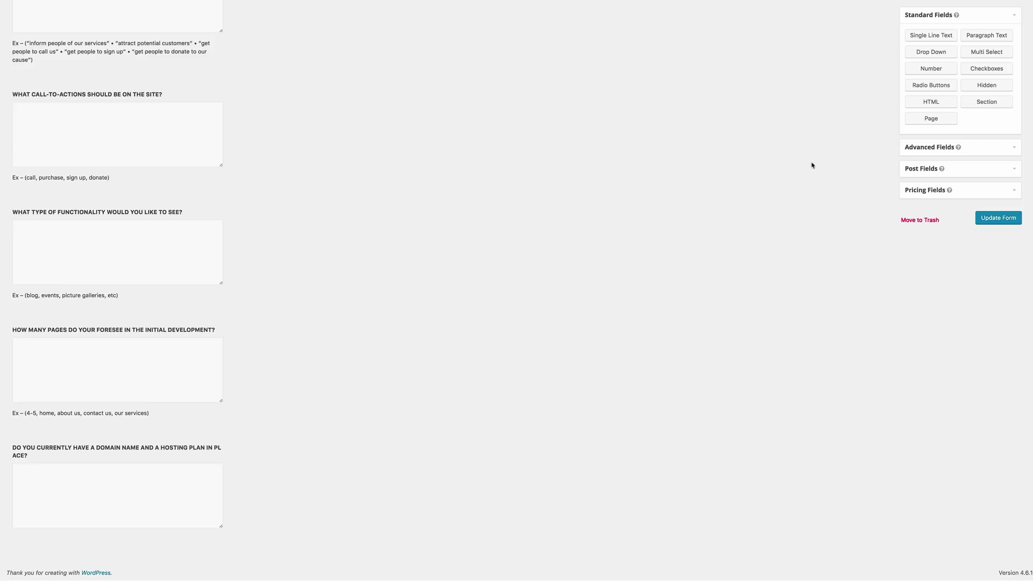
Add a radio buttons field labelled with the staff page-editing / site-management question.
click(931, 85)
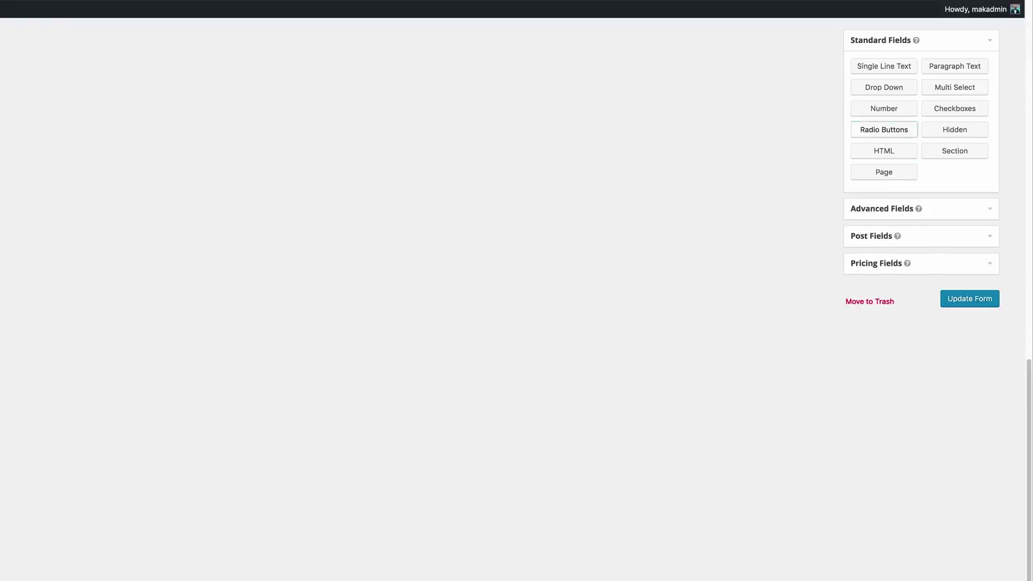
click(229, 446)
scroll(521, 344, down, 6)
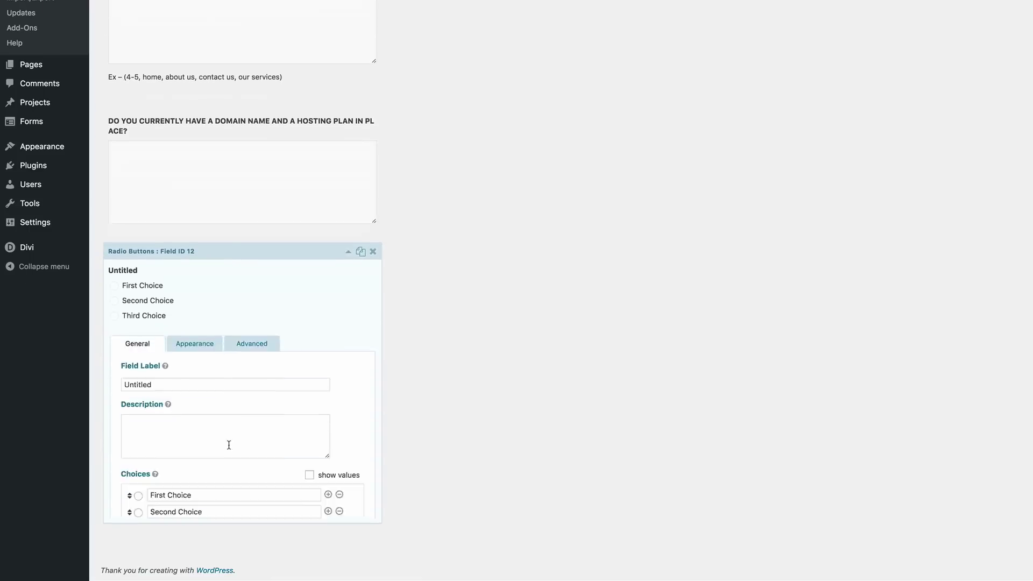
click(158, 250)
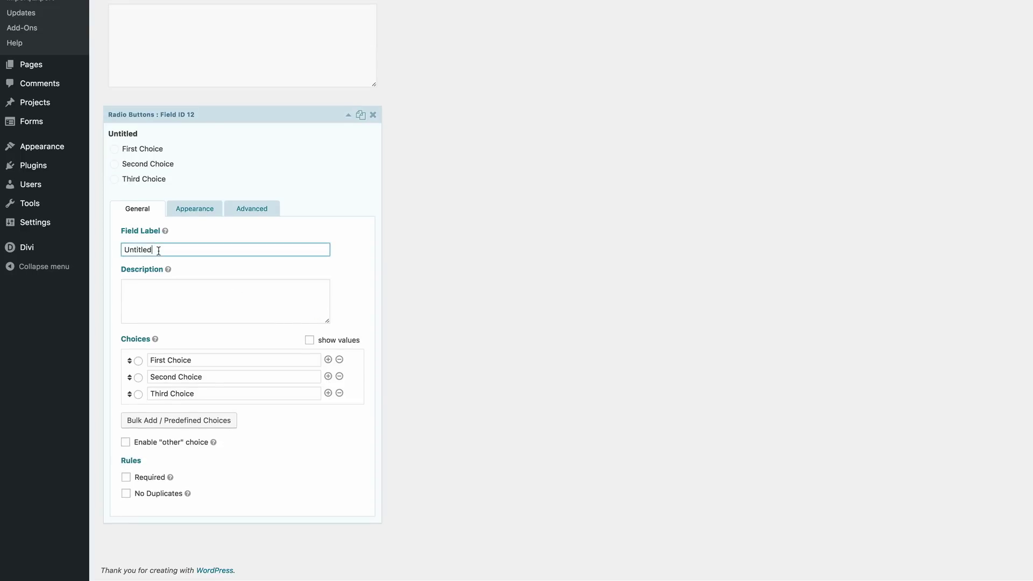
double_click(159, 250)
text(WILL YOU OR ONE OF YOUR STAFF WANT TO EDIT PAGES OR MANAGE THE SITE?)
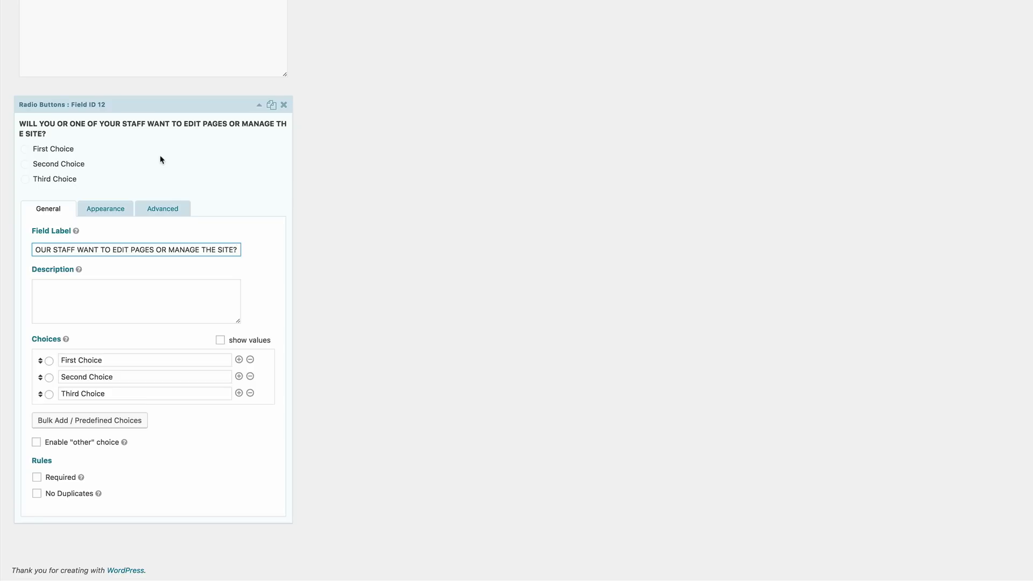
Set its choices to Yes and No, removing the third choice.
triple_click(114, 360)
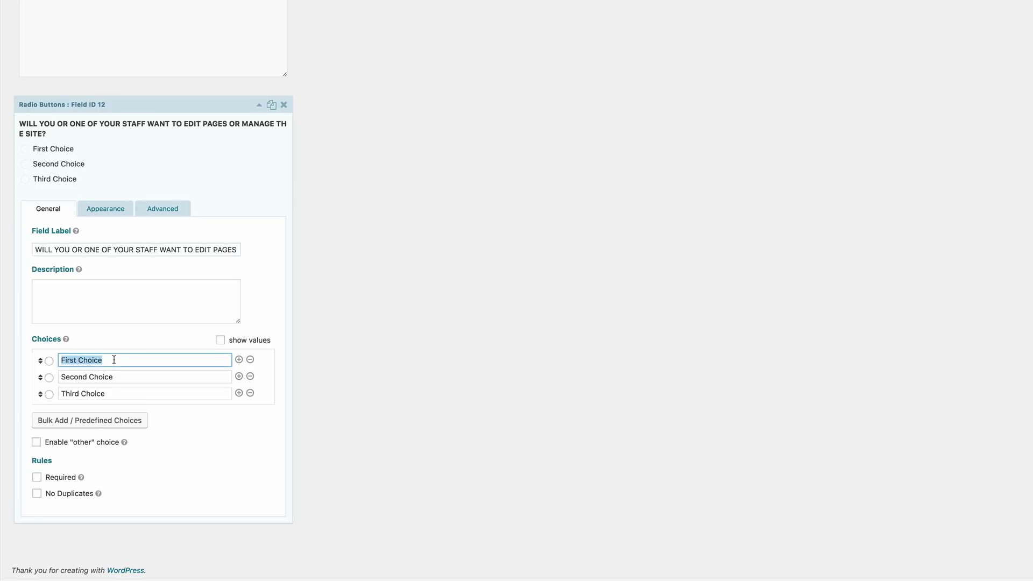
text(Yes)
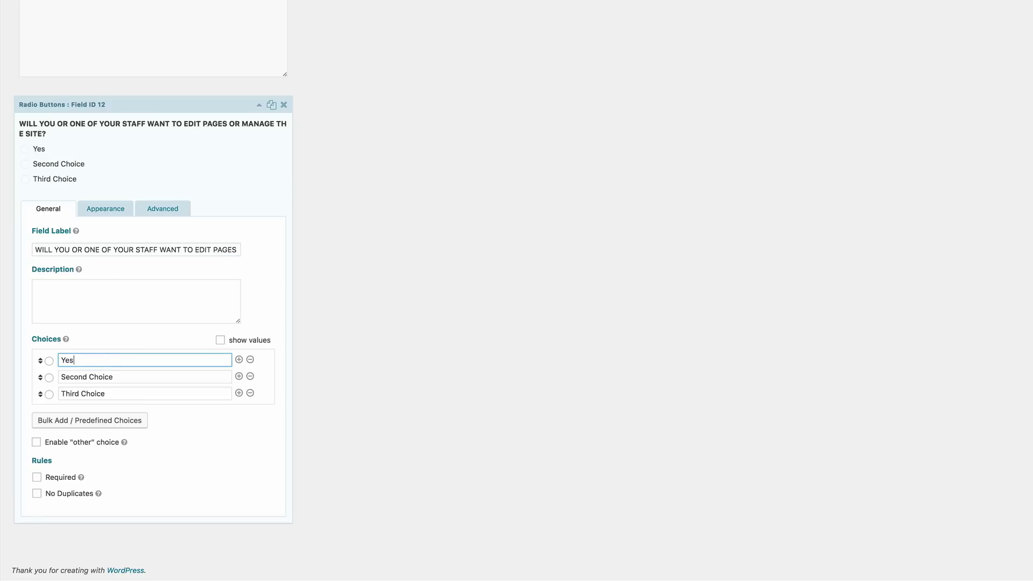
triple_click(117, 376)
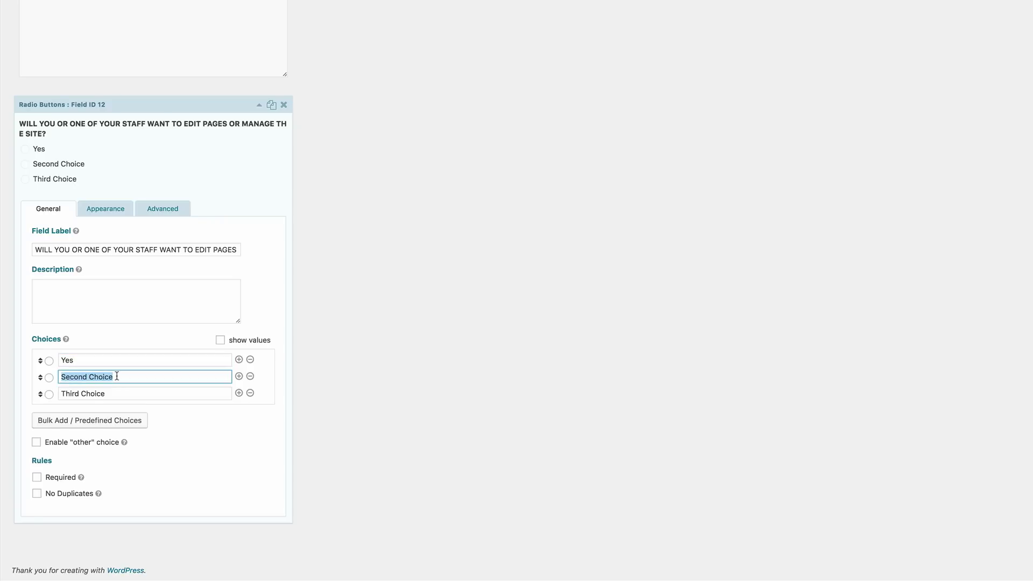
text(No)
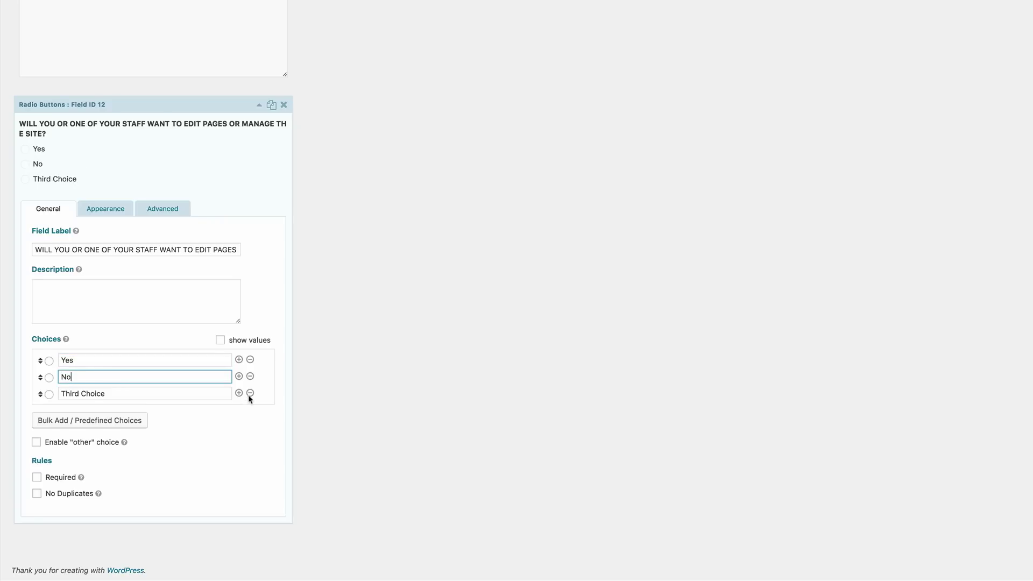
click(251, 393)
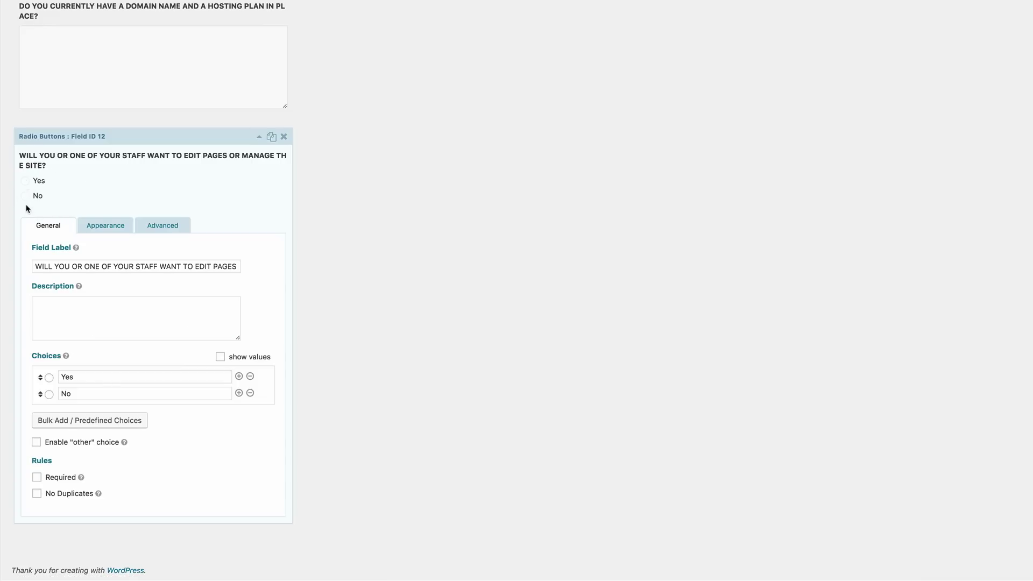
click(188, 195)
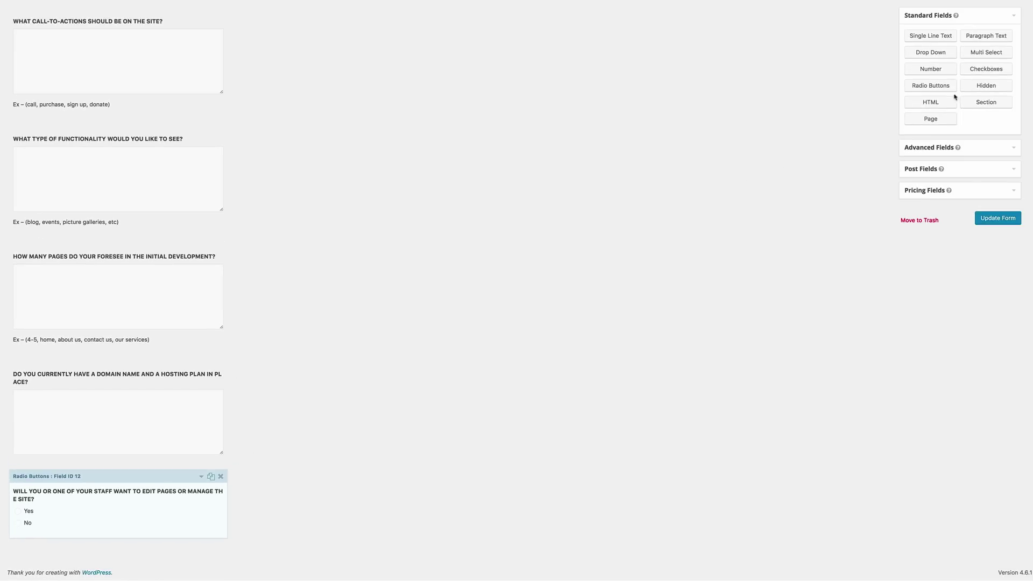
Add a radio buttons field labelled with the technical skill level question.
click(931, 87)
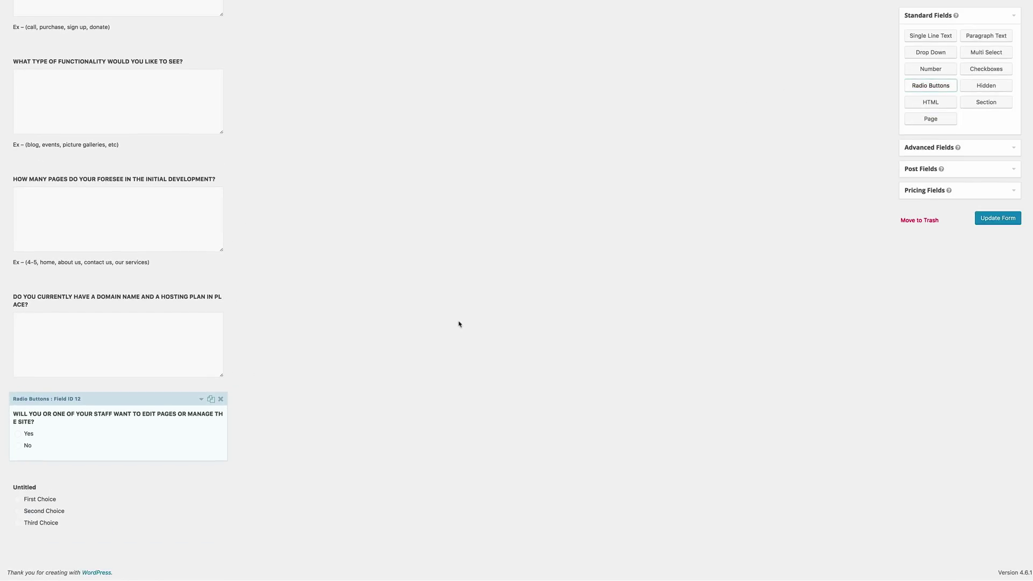
click(114, 497)
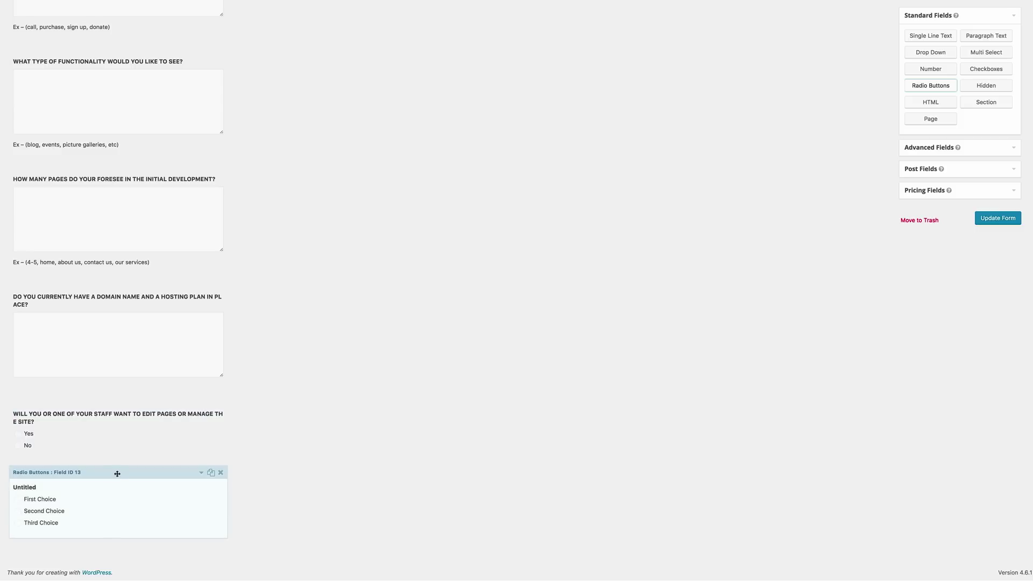
scroll(117, 473, down, 4)
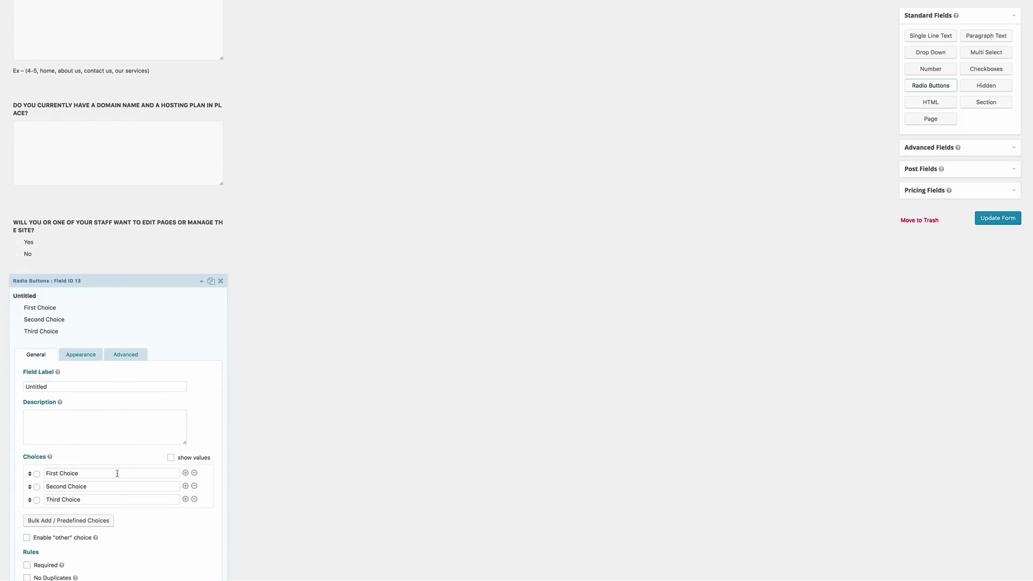
double_click(104, 386)
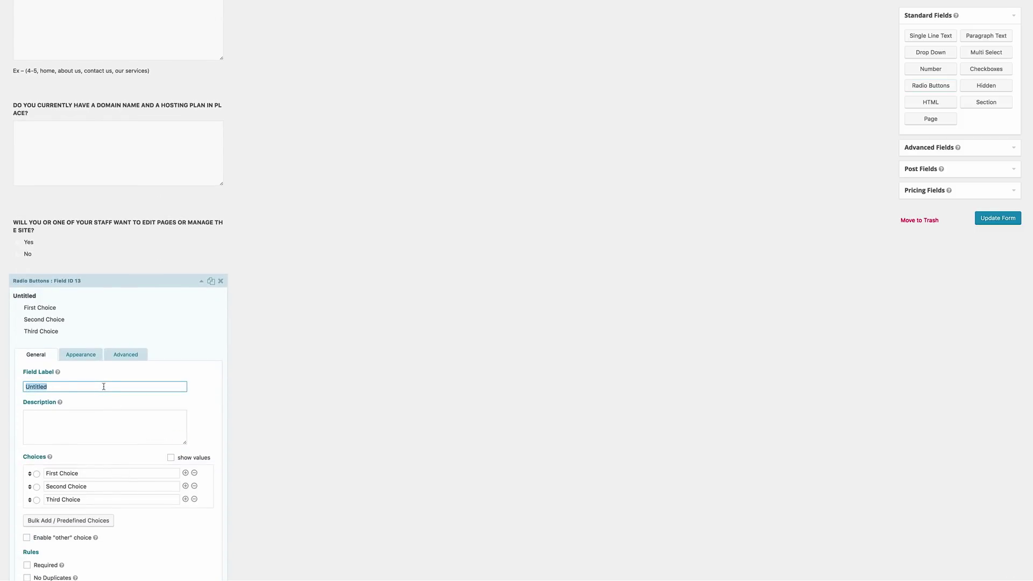
text(IF YOU’D LIKE TO EDIT, UPDATE OR MANAGE THE SITE, WHAT’S YOUR TECHNICAL SKILL LEVEL?)
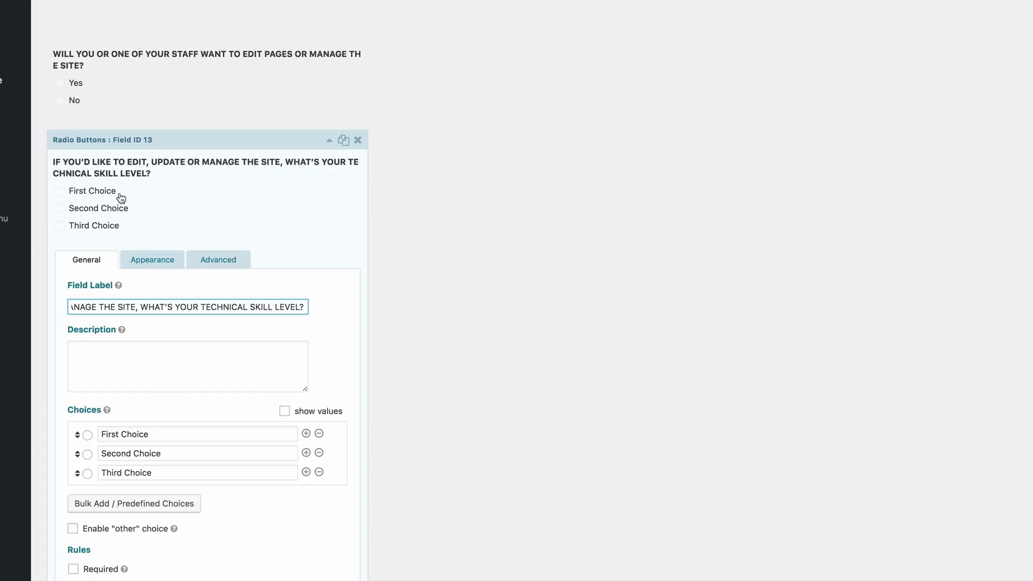
Replace its three choices with the beginner, needs-direction and advanced answers.
scroll(229, 446, down, 2)
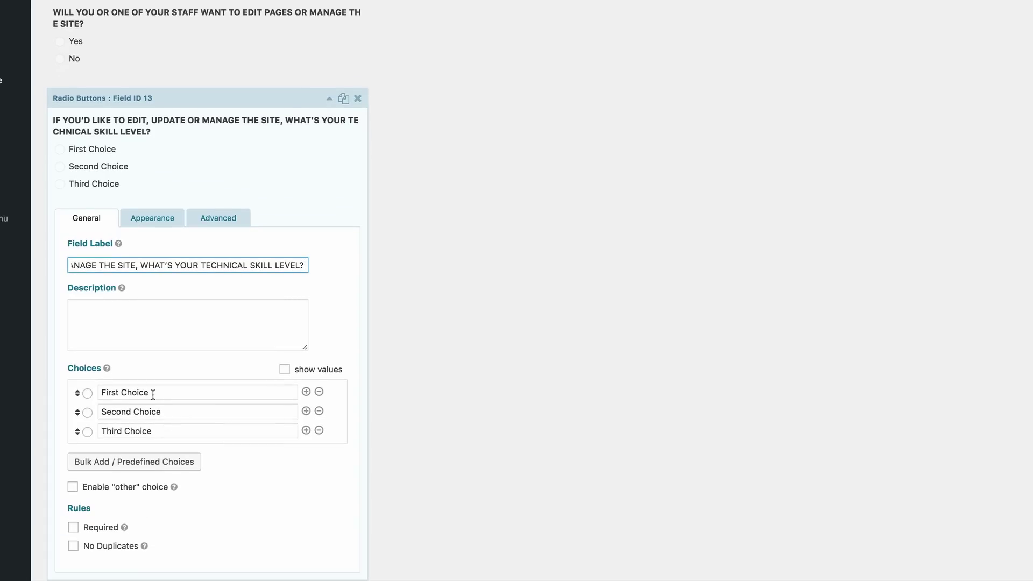
triple_click(153, 395)
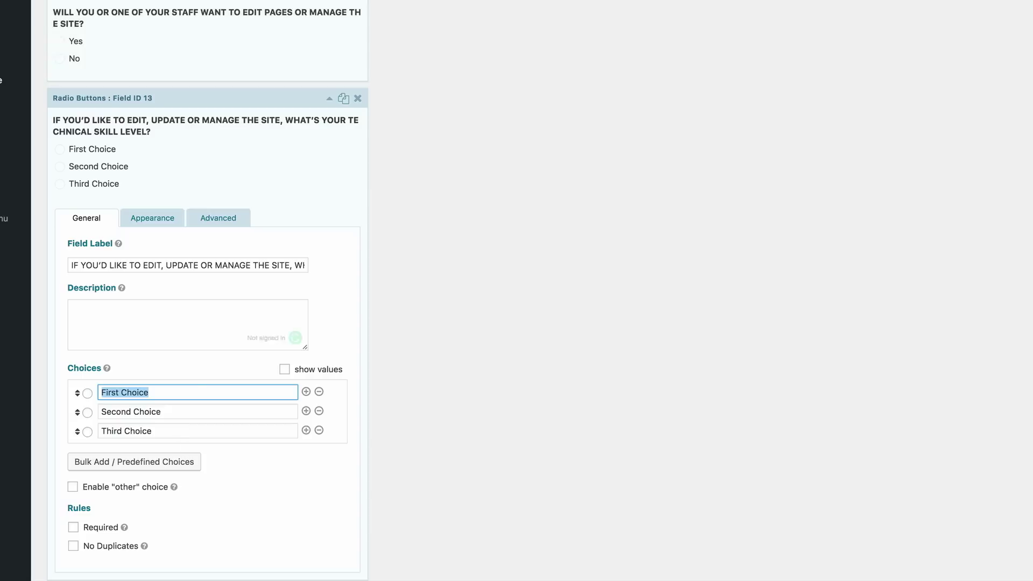
text(I don't know too much about computers and would need a lot of direction.)
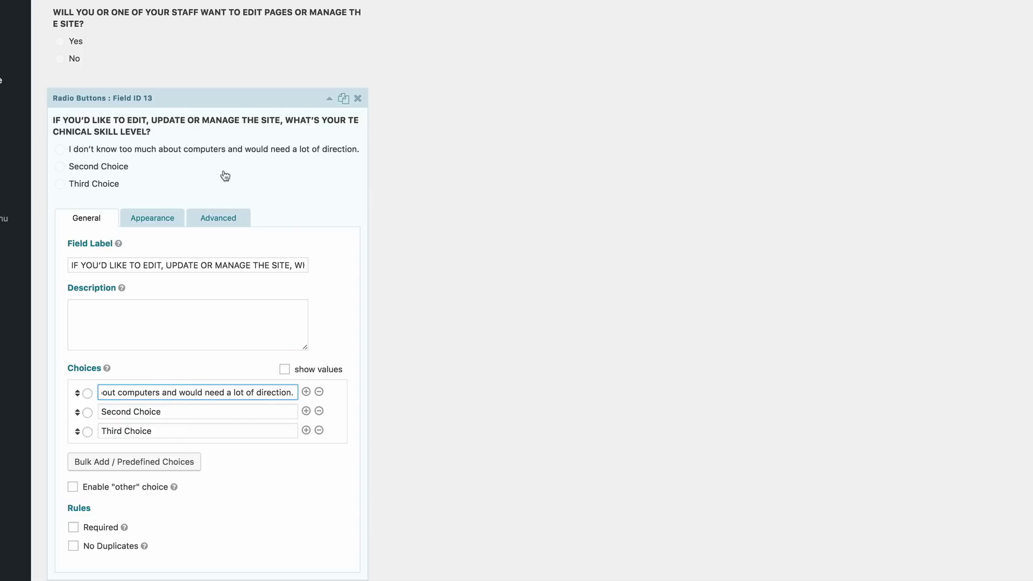
key(Tab)
text(I’m capable but would need some clear direction.)
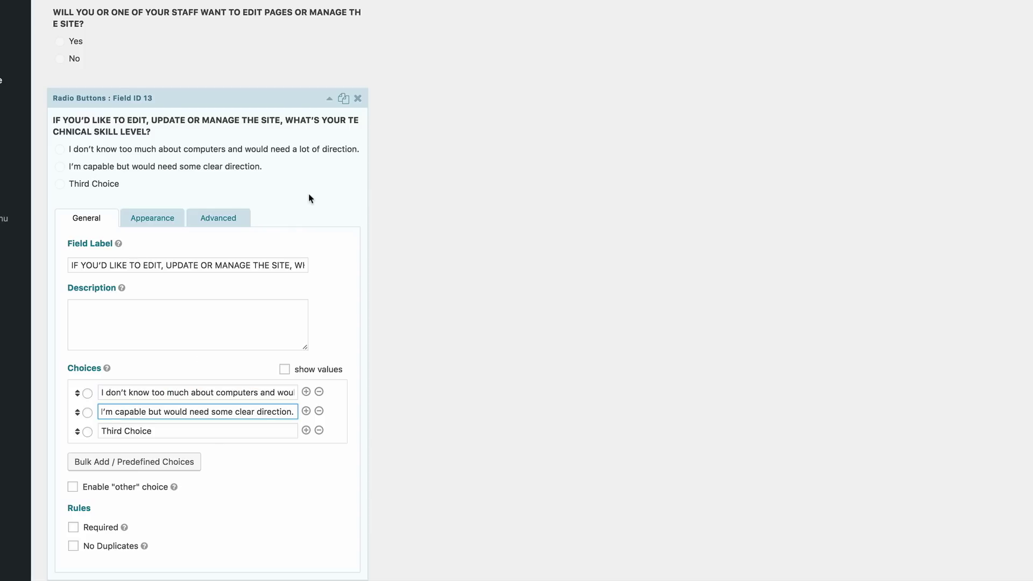
scroll(574, 422, down, 3)
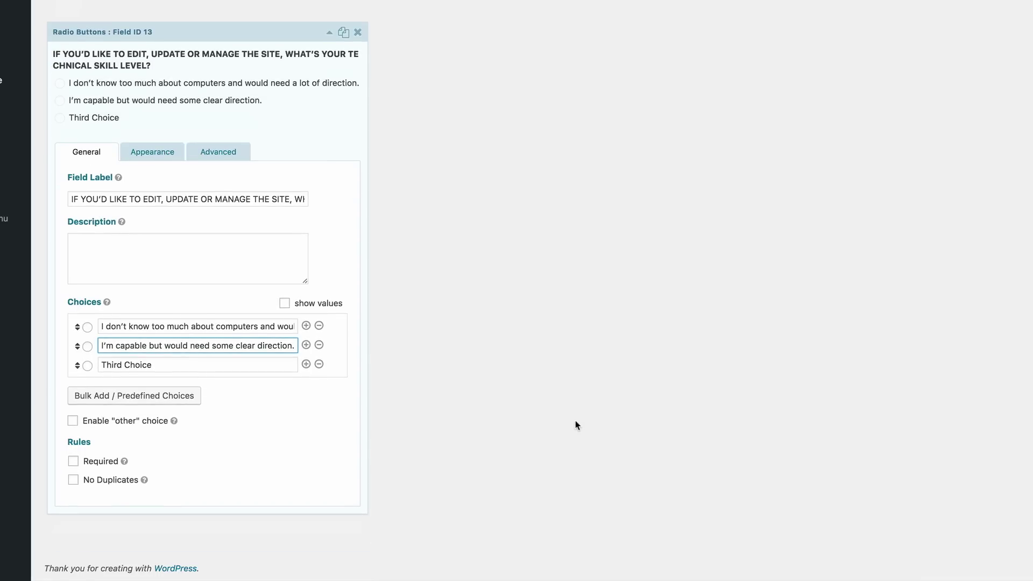
triple_click(231, 365)
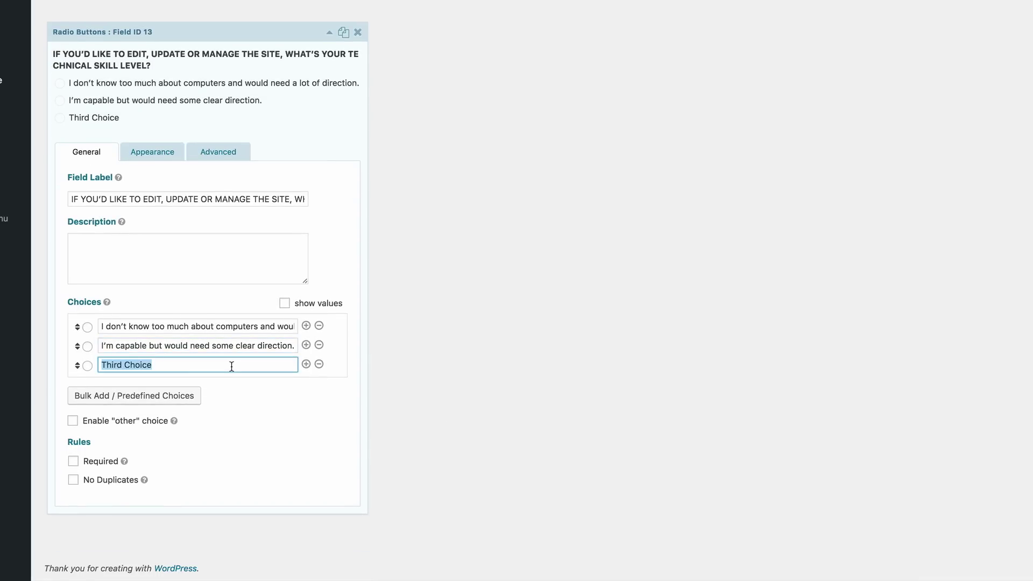
text(I’m advanced and can learn very quickly.)
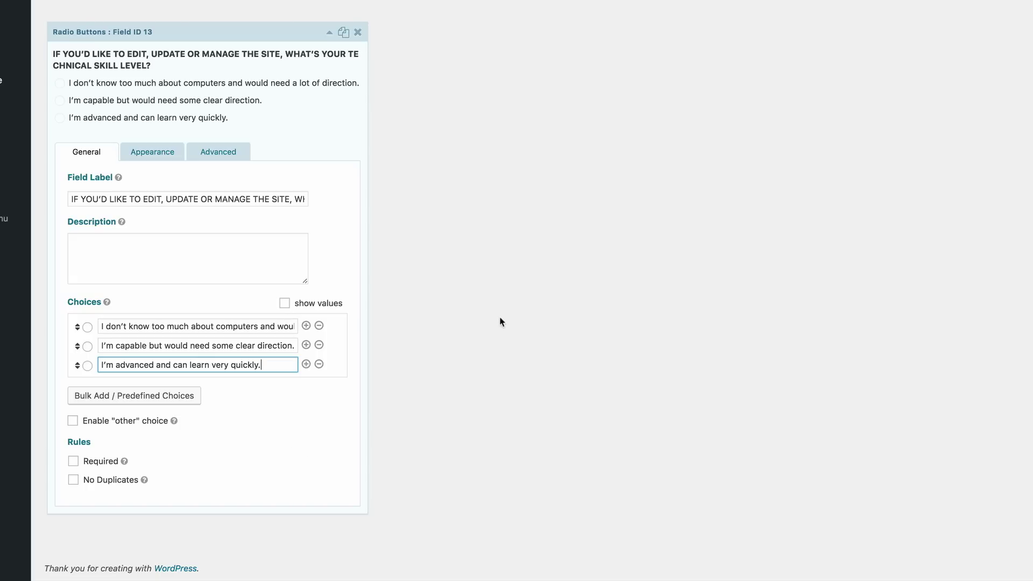
click(139, 107)
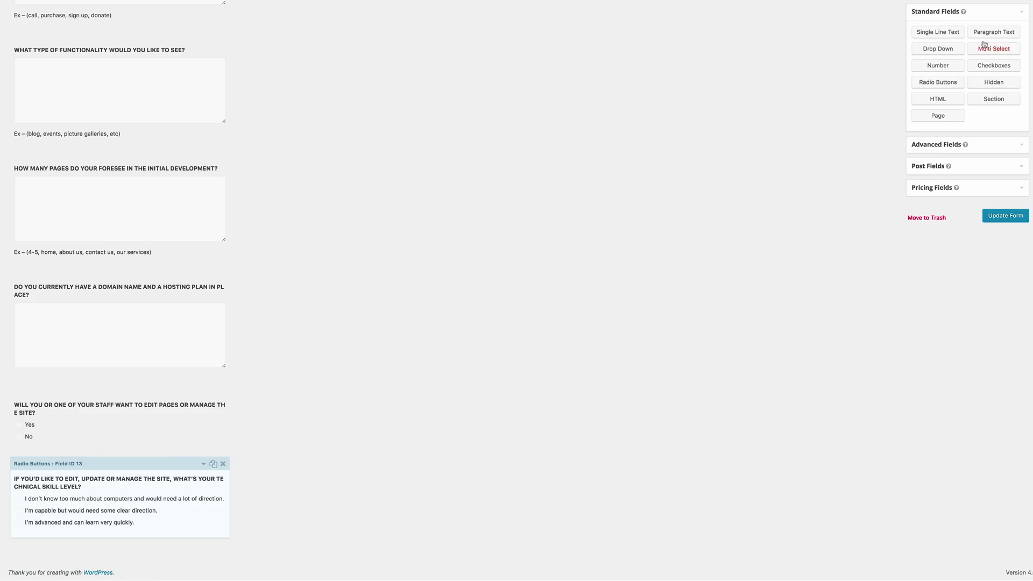
Add a final Paragraph Text field labelled with the other-feedback-or-comments question, then save the form.
click(1001, 32)
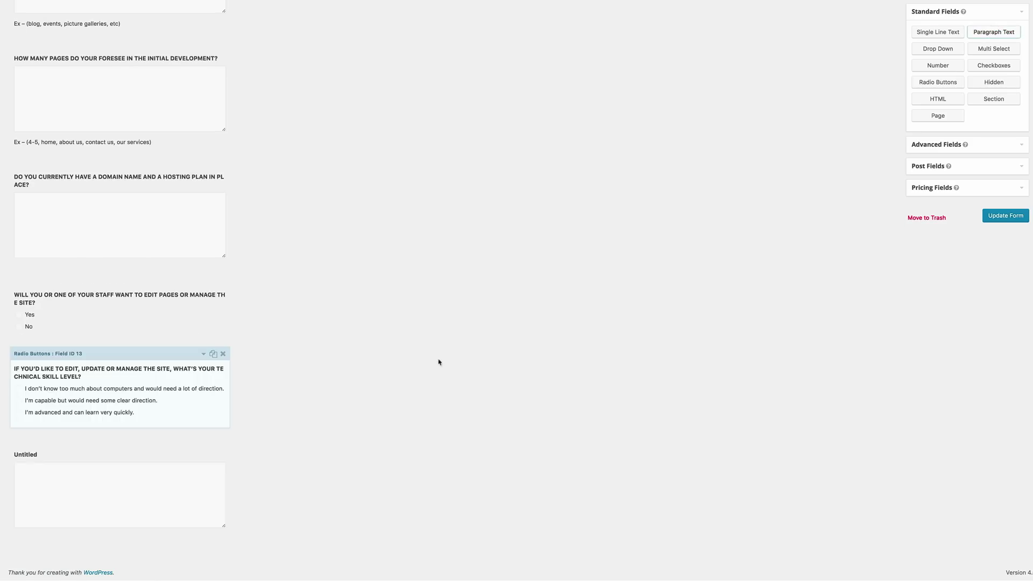
click(141, 440)
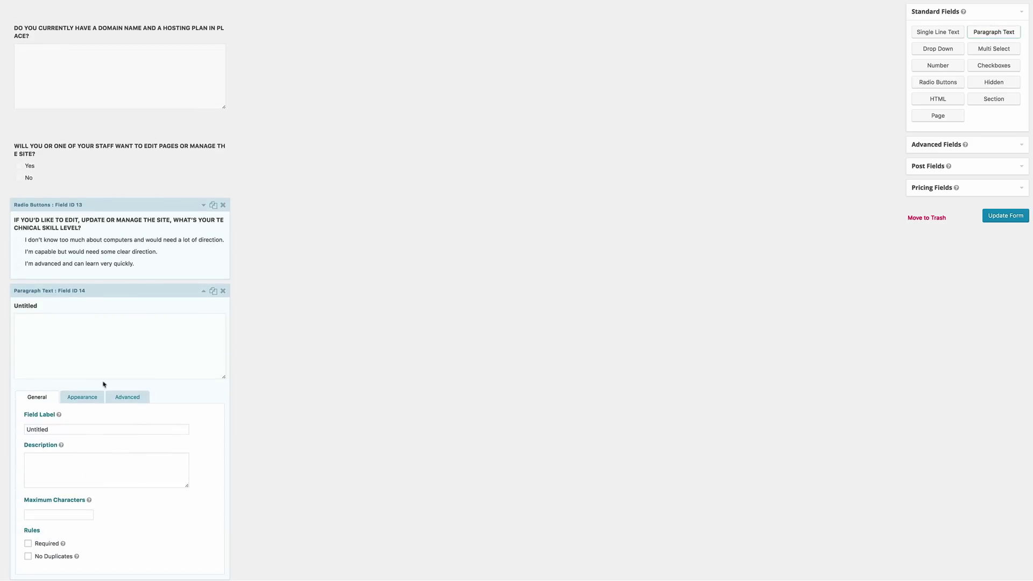
double_click(80, 428)
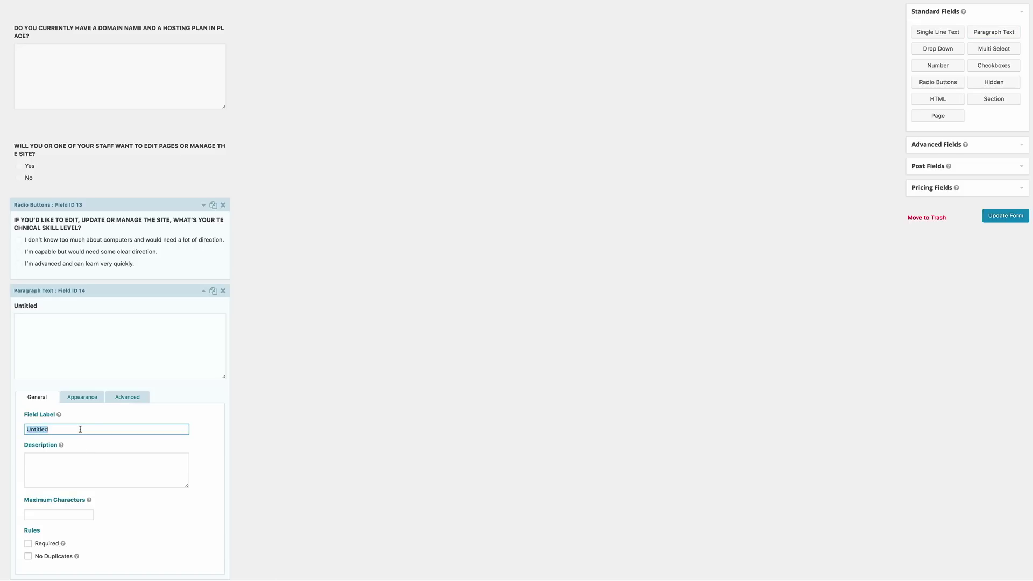
text(PLEASE PROVIDE ANY OTHER FEEDBACK OR COMMENTS THAT'LL HELP US IN CREATING A PROPOSAL!)
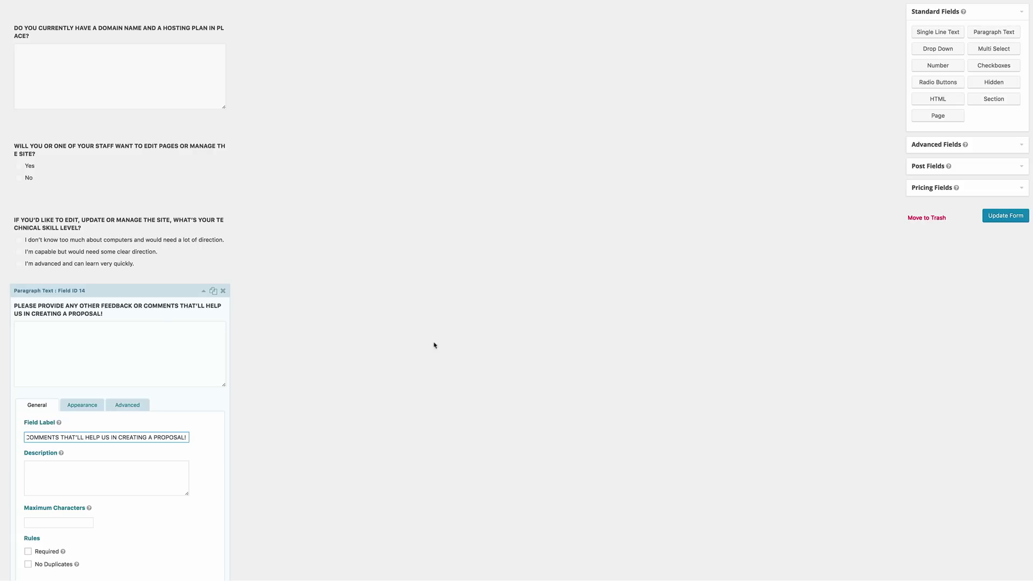
scroll(402, 418, down, 2)
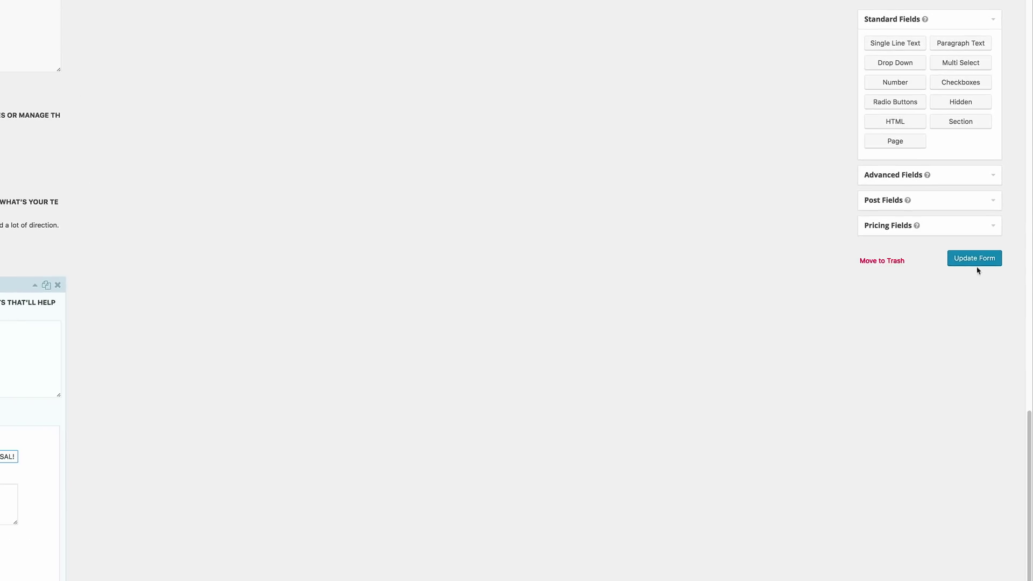
click(980, 262)
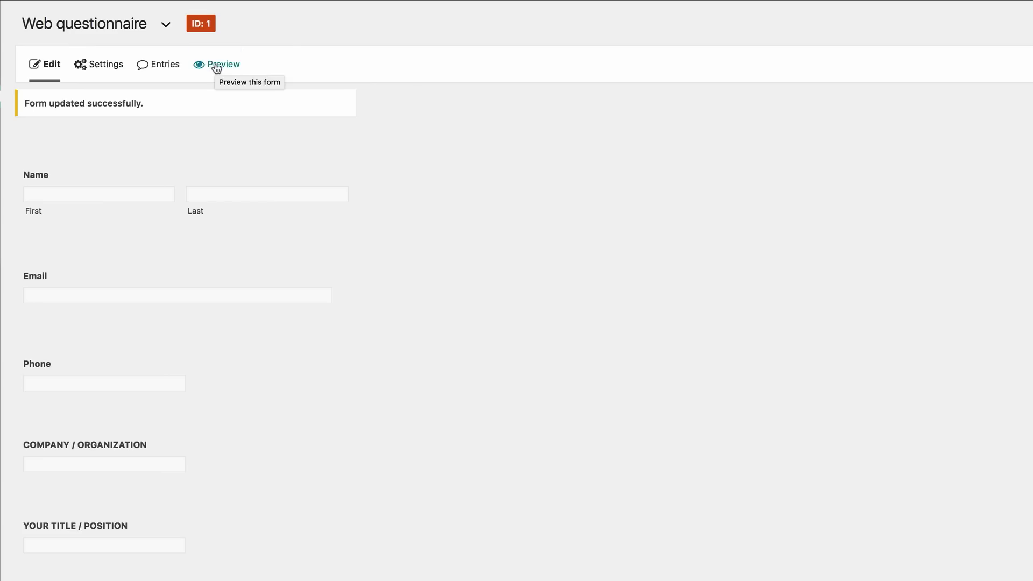
Preview the Web questionnaire and scroll through the rendered form.
click(216, 65)
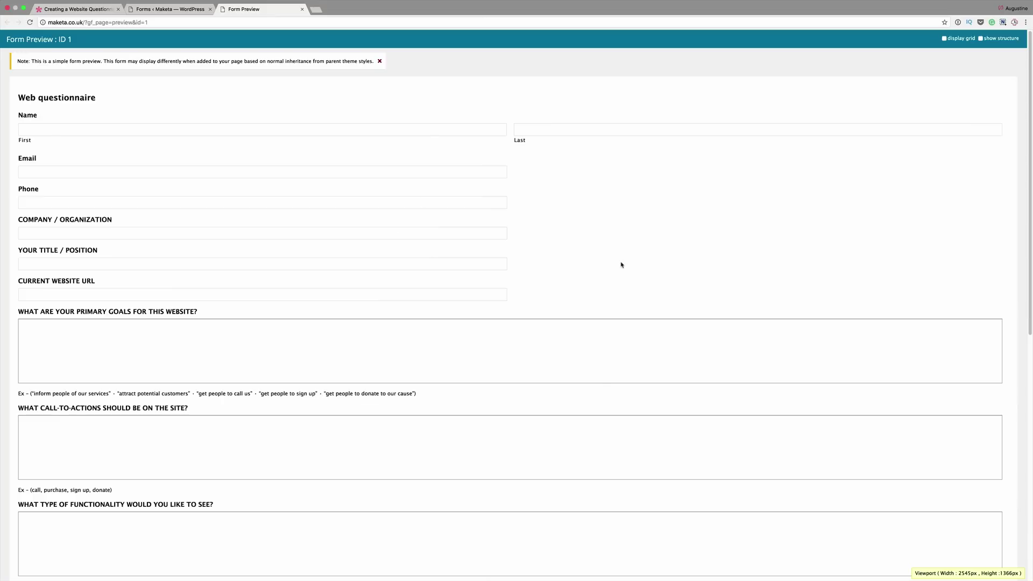
scroll(621, 264, down, 2)
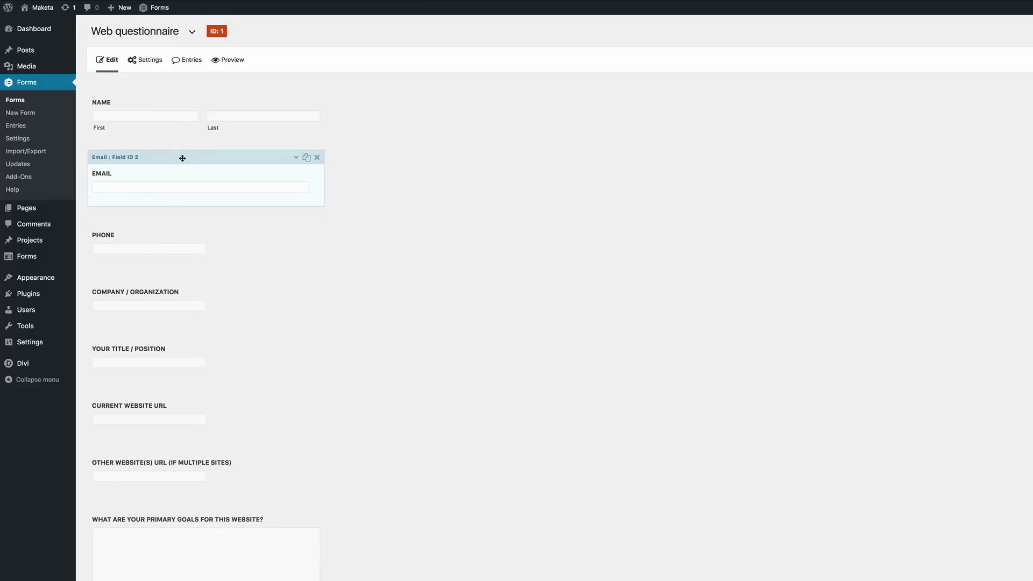
Give the EMAIL field the gf_left_half class and the PHONE field gf_right_half.
click(182, 158)
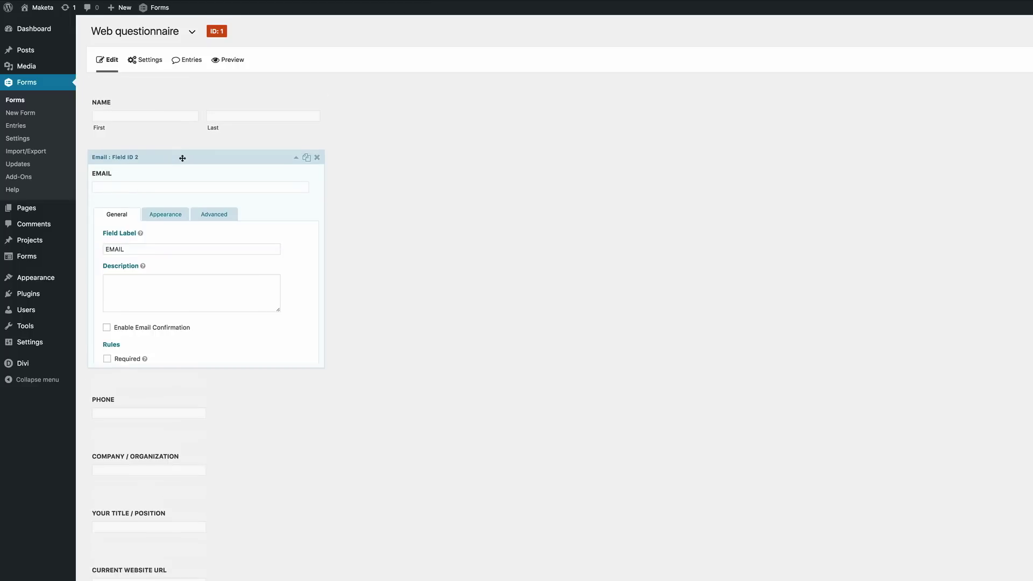
click(167, 218)
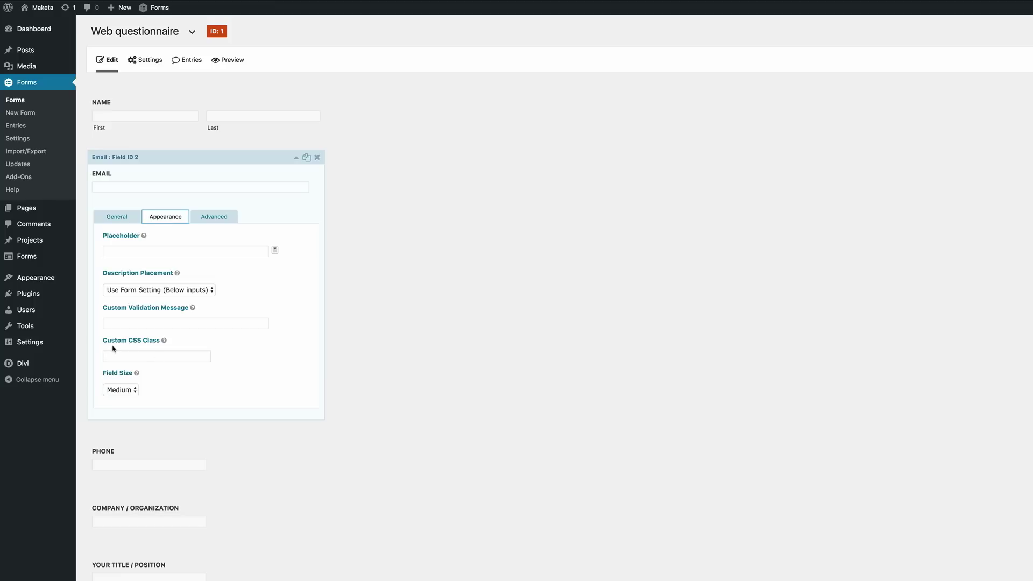
click(138, 357)
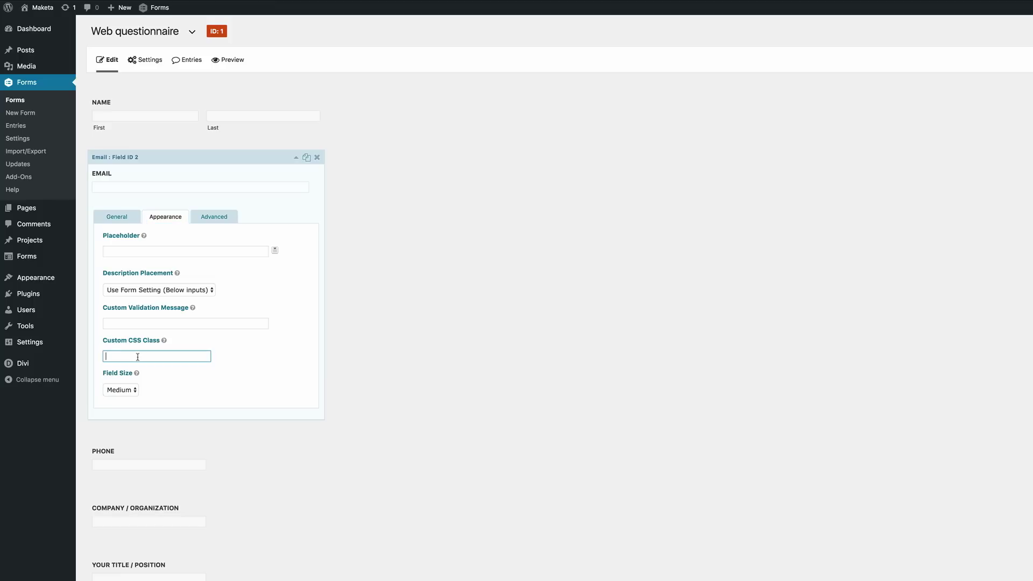
text(gf_left_half)
click(239, 158)
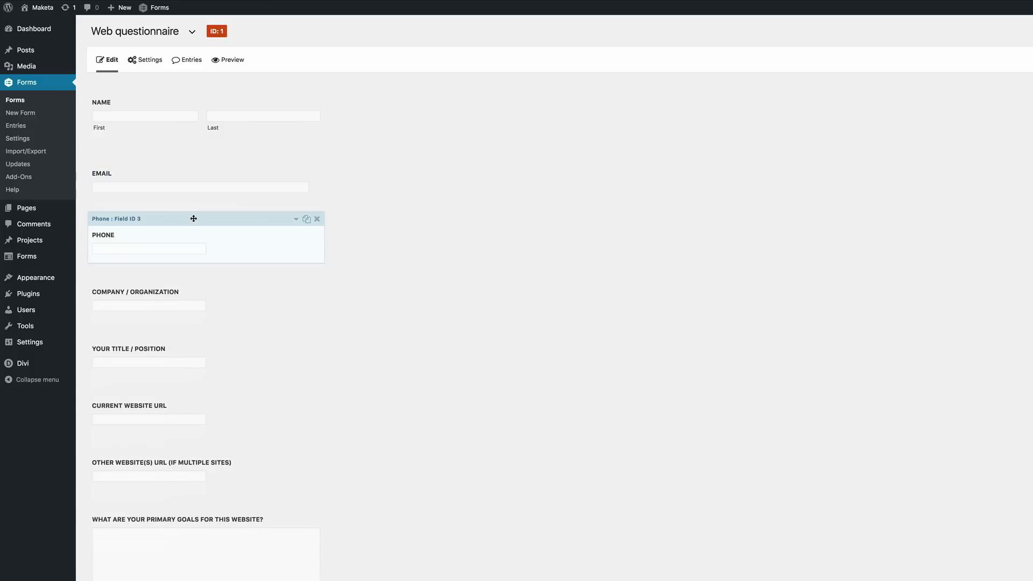
click(185, 223)
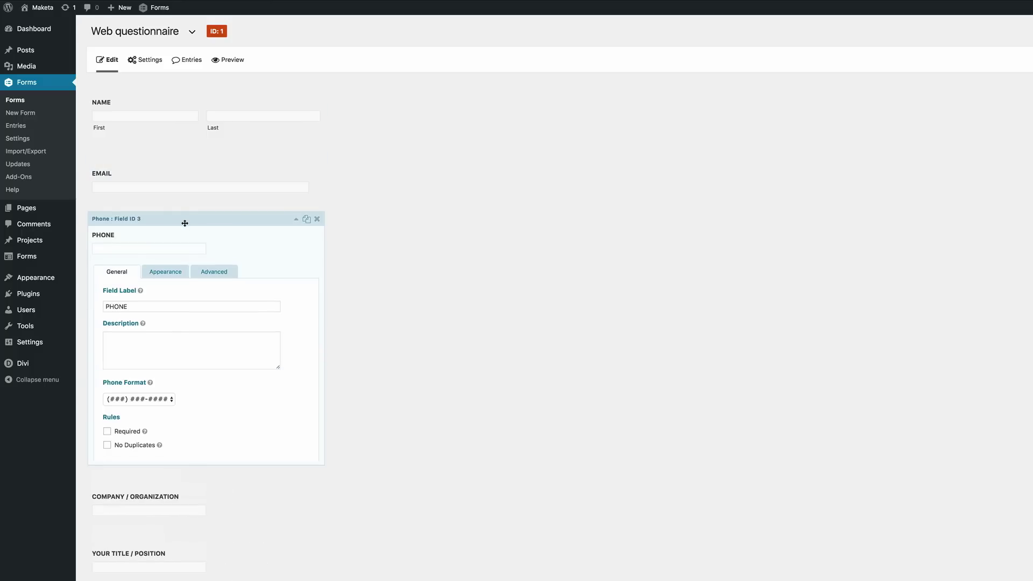
click(167, 271)
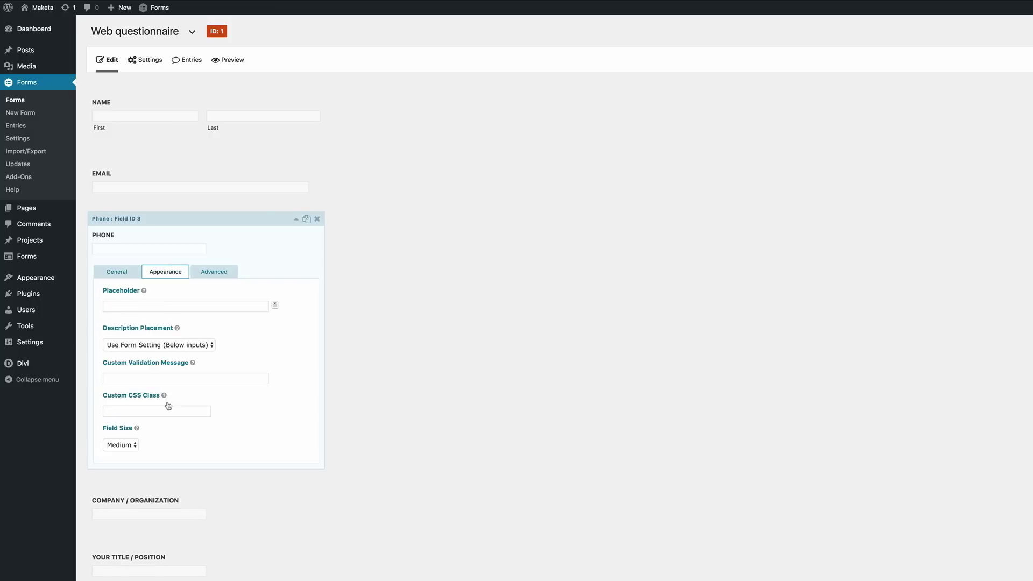
click(167, 411)
text(gf_left_half)
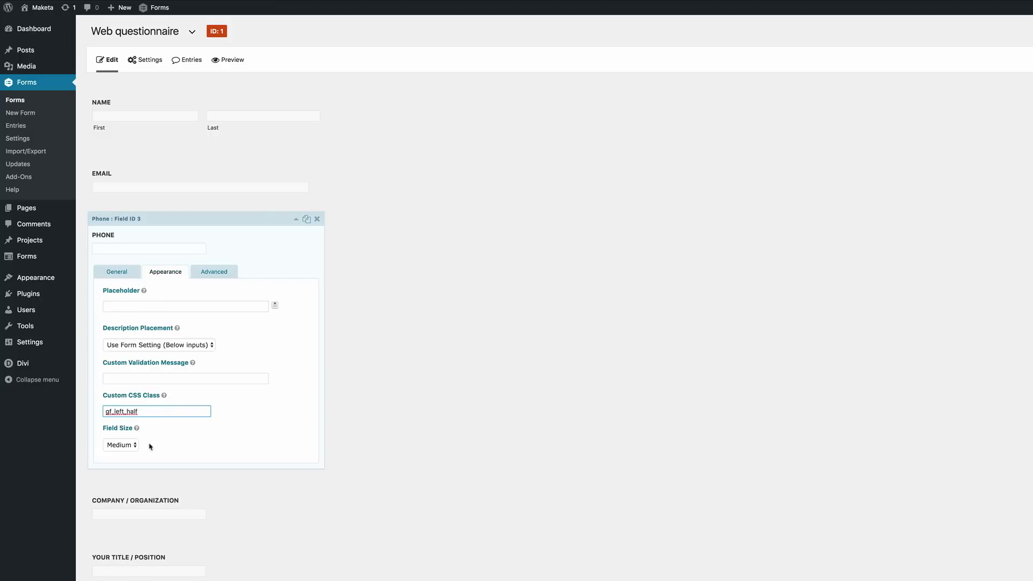
key(BackSpace)
key(BackSpace)
key(BackSpace)
key(BackSpace)
text(right)
click(305, 255)
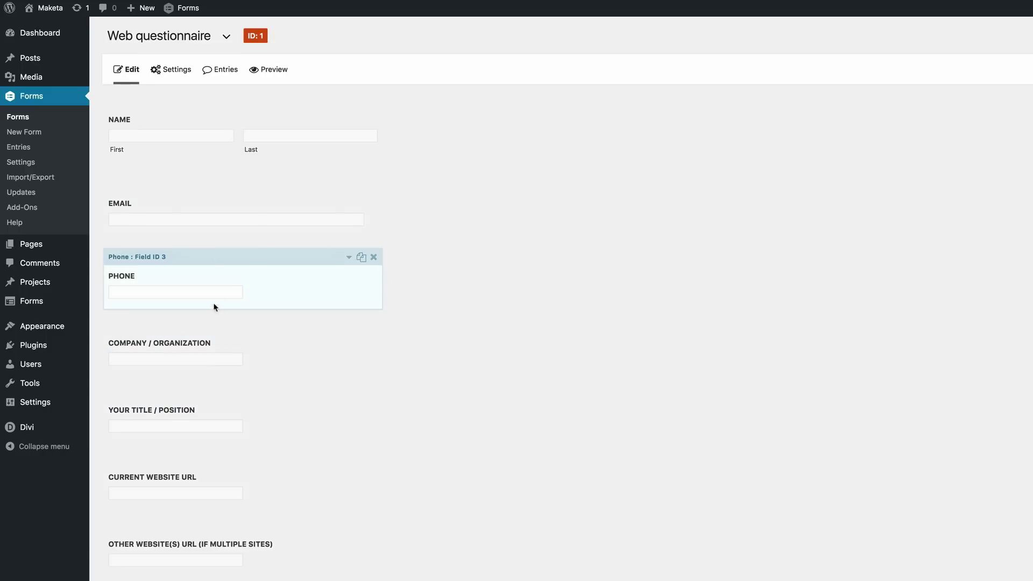
Set COMPANY / ORGANIZATION to gf_left_half and YOUR TITLE / POSITION to gf_right_half.
click(211, 333)
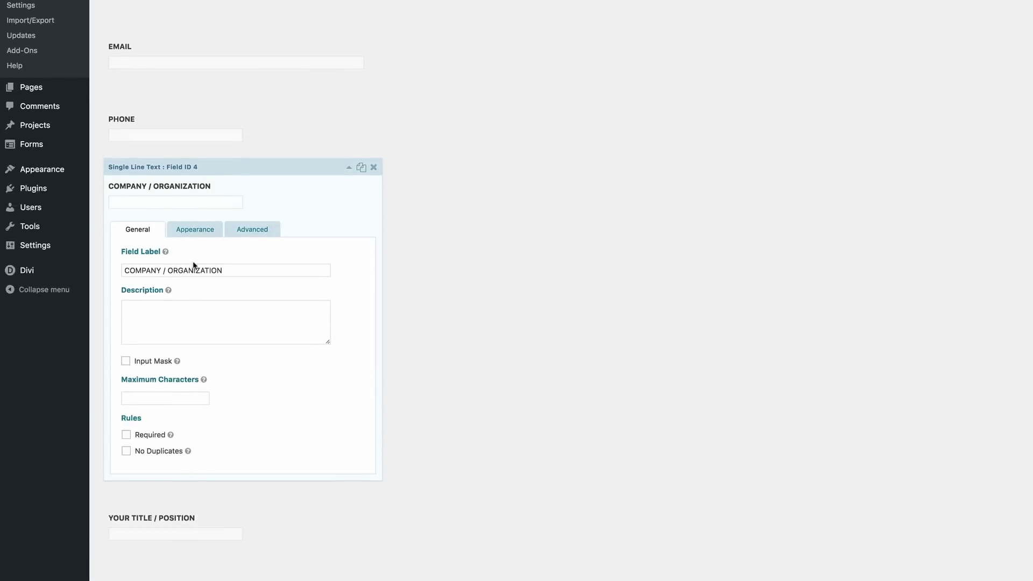
click(195, 206)
click(187, 369)
text(gf_left_half)
click(242, 484)
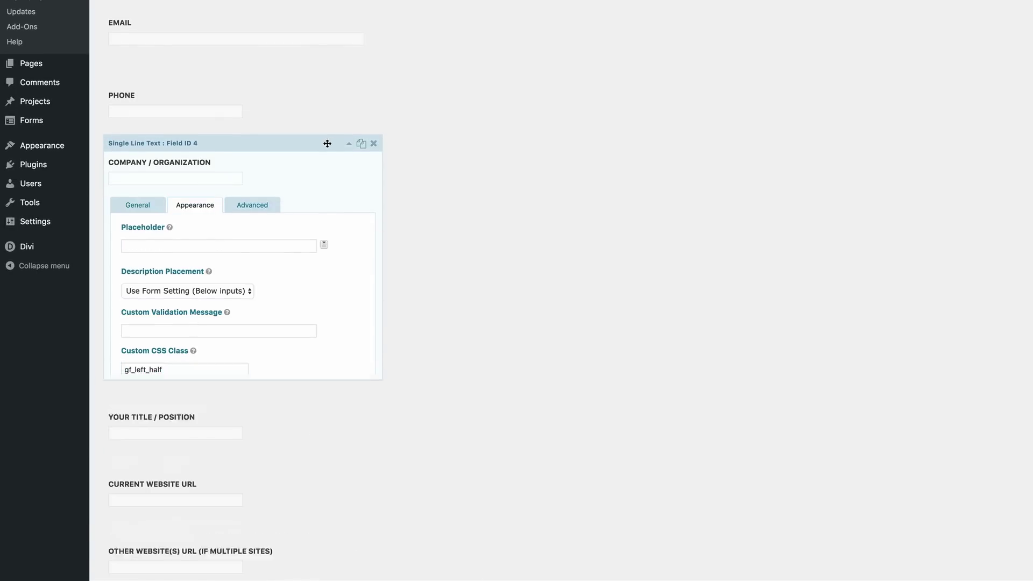
click(194, 272)
click(184, 433)
text(gf_left_half)
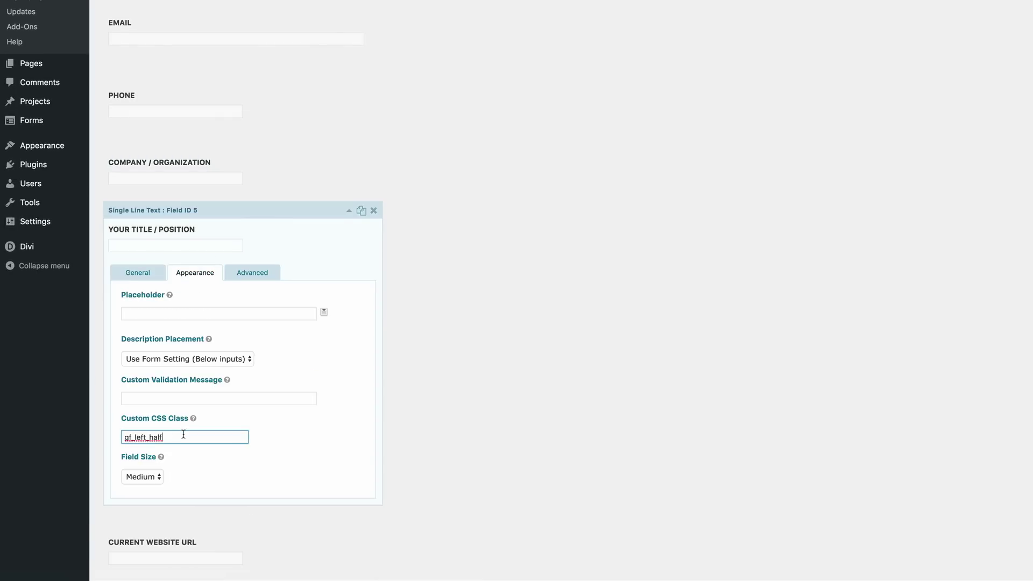
key(Left)
key(Left)
key(Left)
key(Left)
key(Left)
key(BackSpace)
key(BackSpace)
key(BackSpace)
key(BackSpace)
text(right)
click(350, 237)
Set CURRENT WEBSITE URL to gf_left_half and OTHER WEBSITE(S) URL to gf_right_half.
click(257, 283)
scroll(224, 337, down, 1)
click(194, 311)
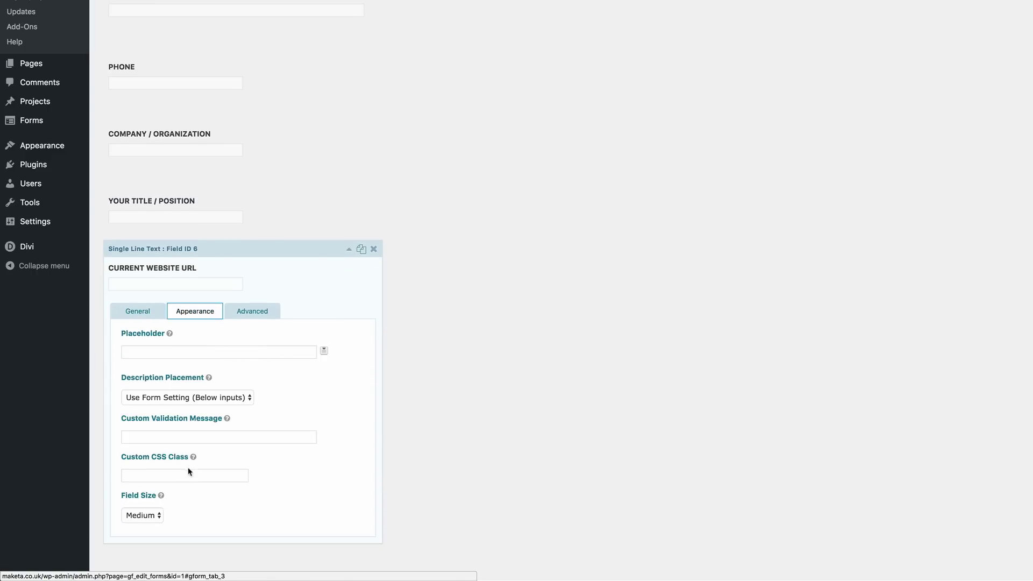
click(188, 474)
text(gf_left_half)
scroll(245, 470, down, 3)
click(215, 430)
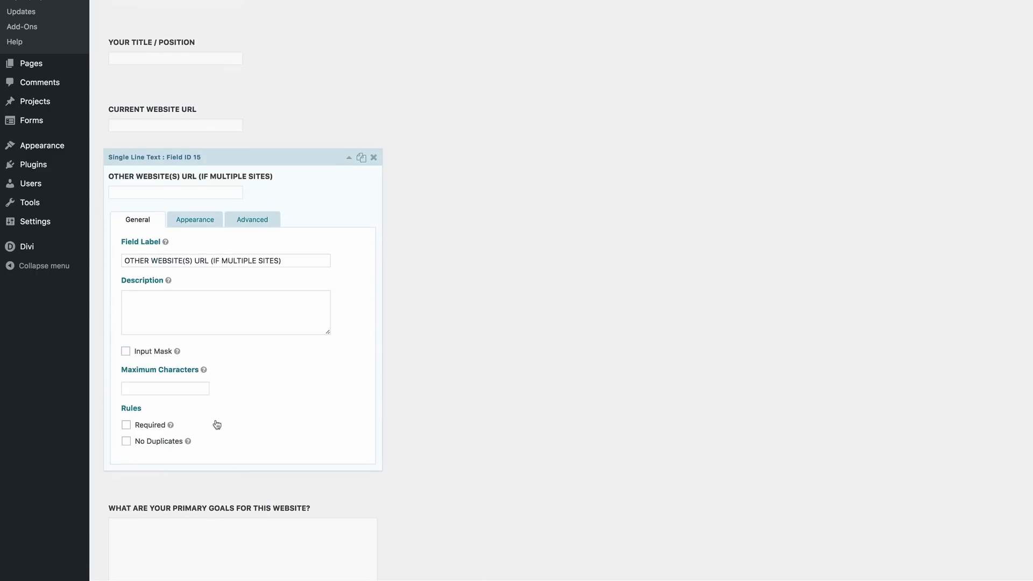
click(207, 216)
click(178, 377)
text(gf_left_half)
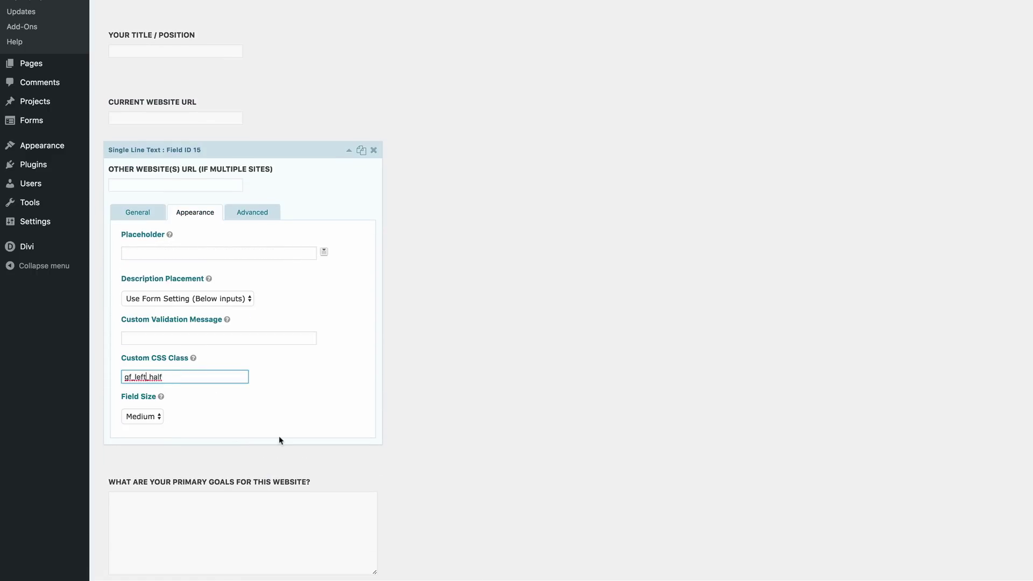
key(BackSpace)
key(BackSpace)
key(BackSpace)
key(BackSpace)
text(right)
scroll(279, 436, up, 3)
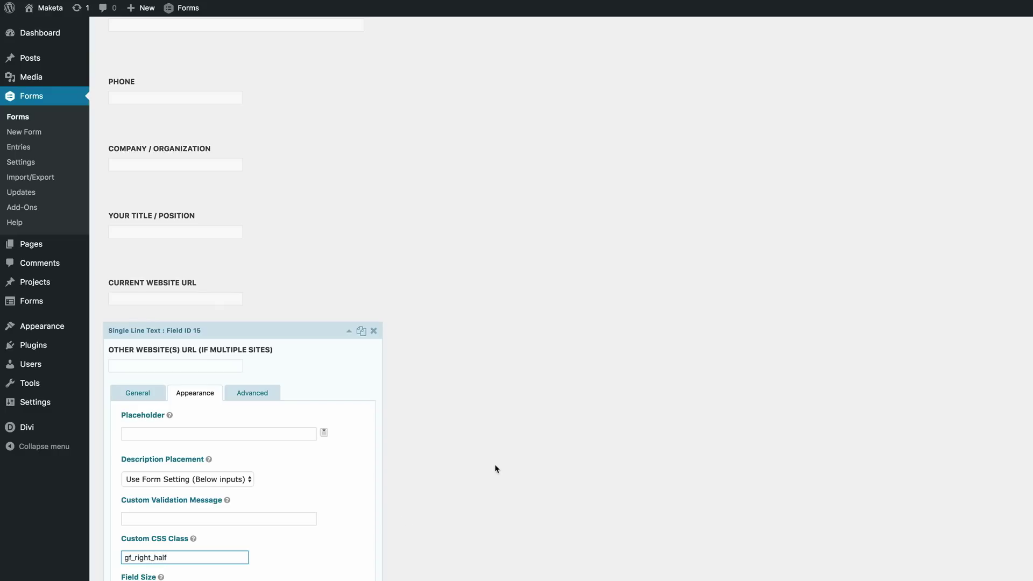
scroll(327, 255, down, 2)
Reload the form preview to confirm the two-column pairing, then return to the form editor.
click(323, 224)
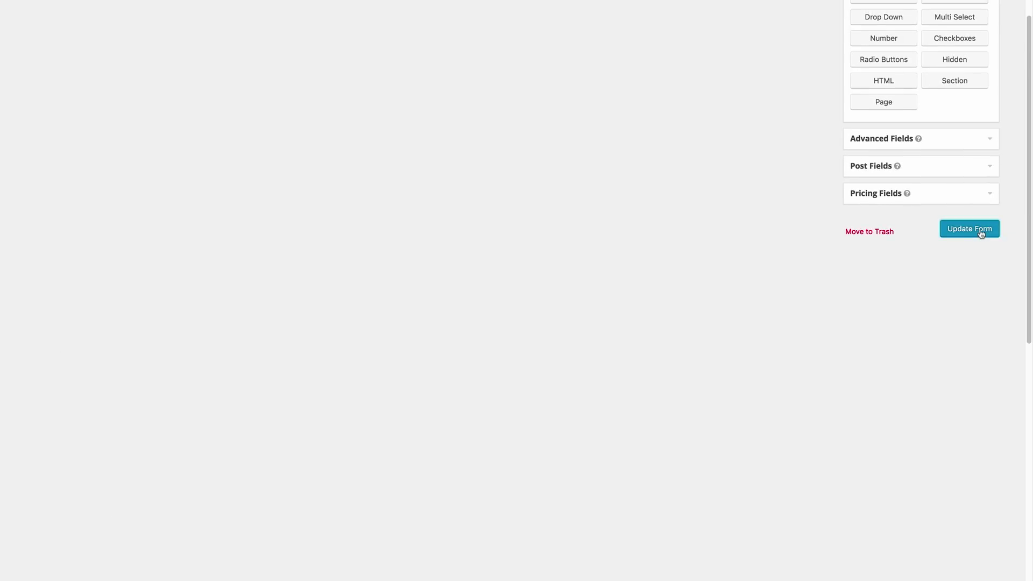
scroll(410, 179, up, 2)
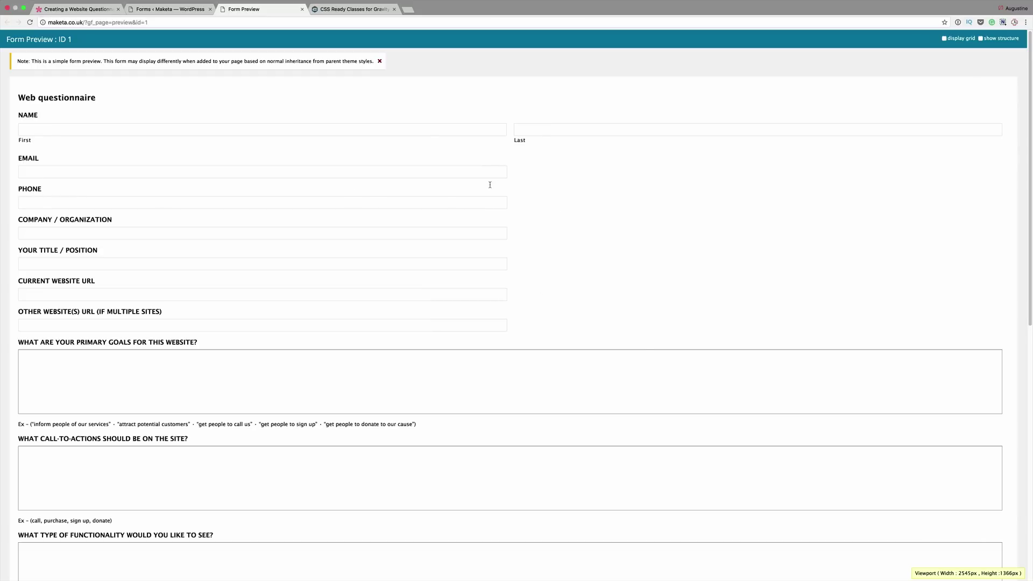
key(super+r)
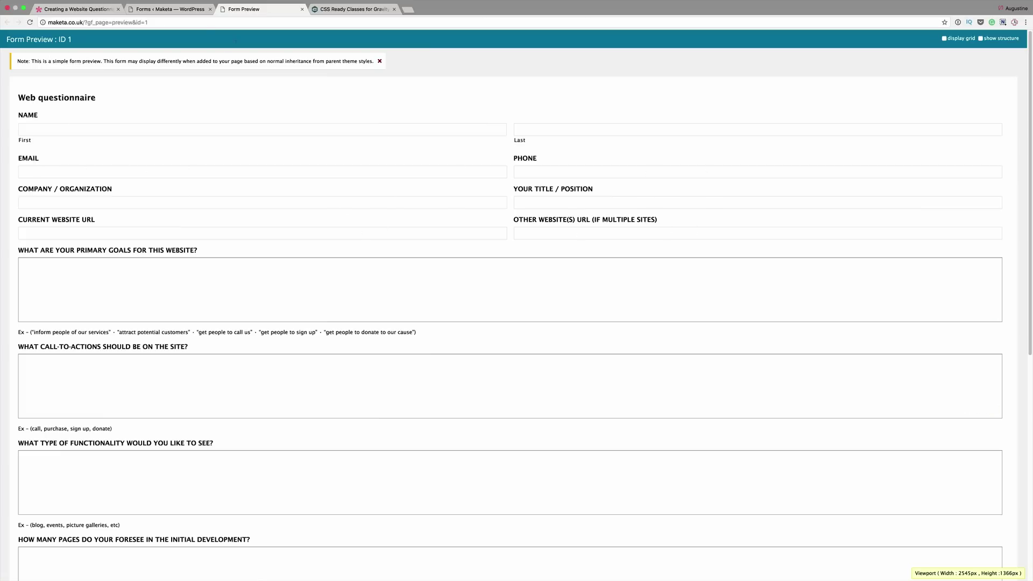
key(ctrl+shift+Tab)
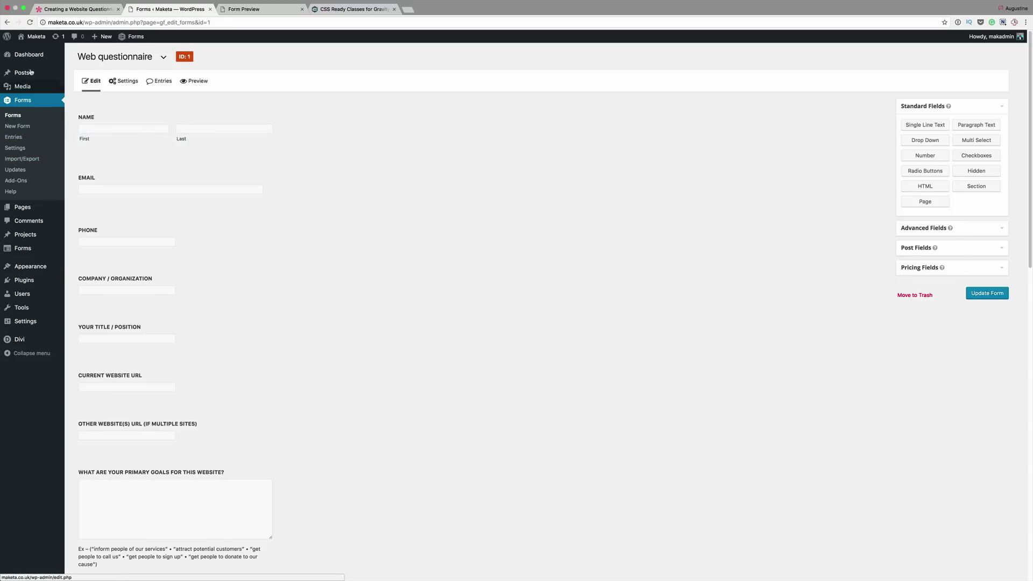
Create a new page titled 'test' and switch it to the Divi Builder.
mouse_move(90, 221)
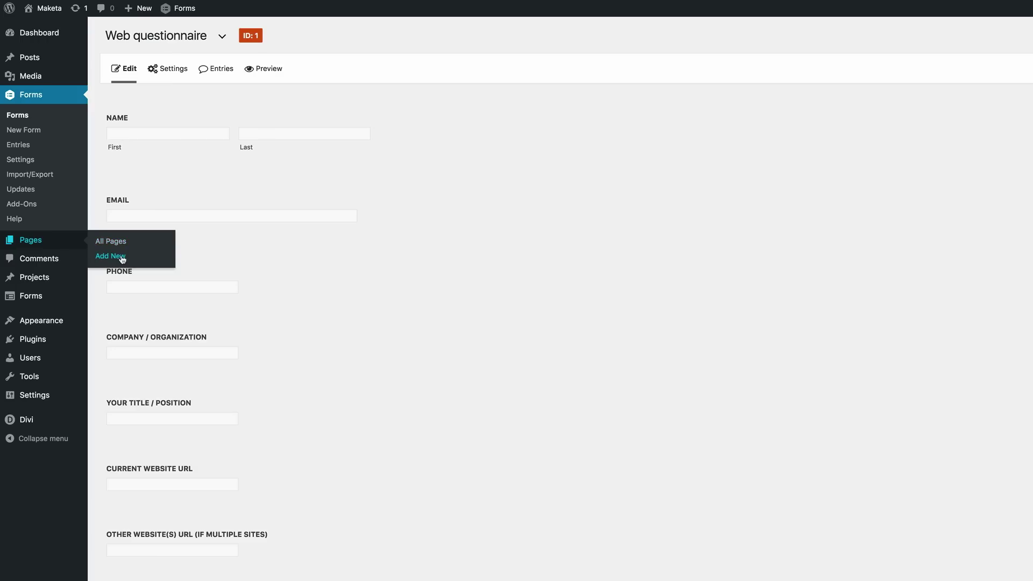
click(110, 256)
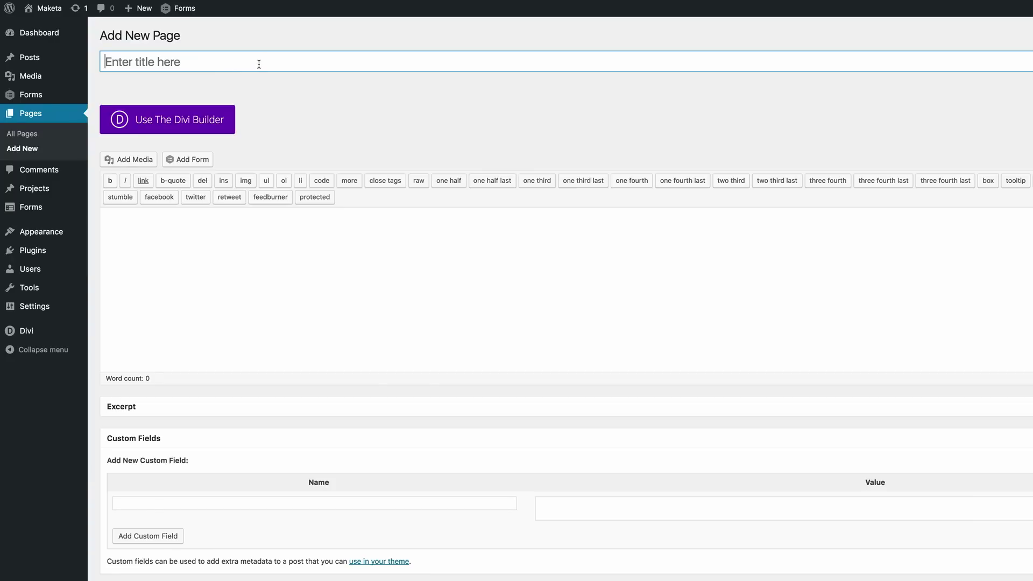
text(test)
click(170, 126)
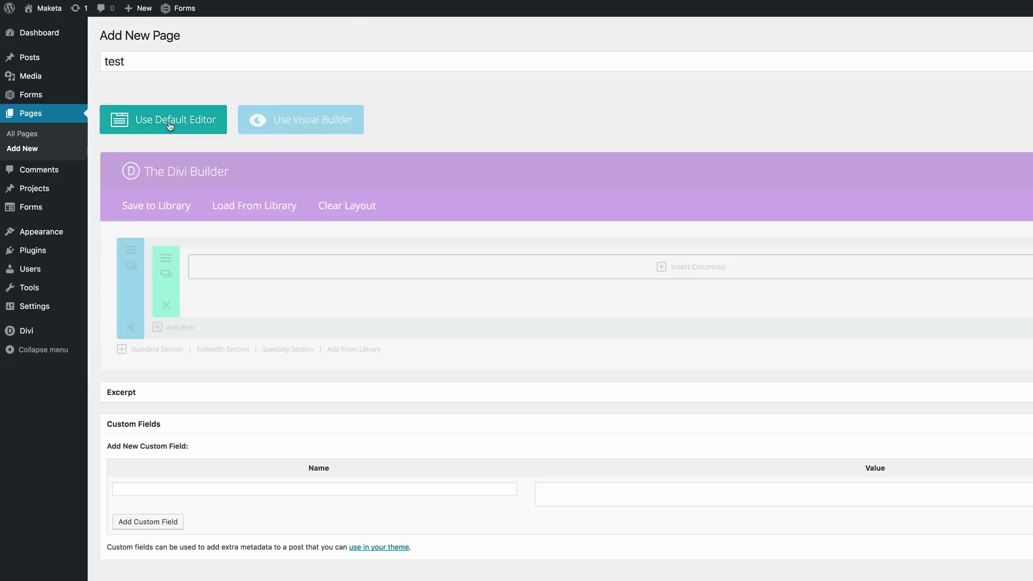
Add a single full-width column row containing a Text module.
click(662, 268)
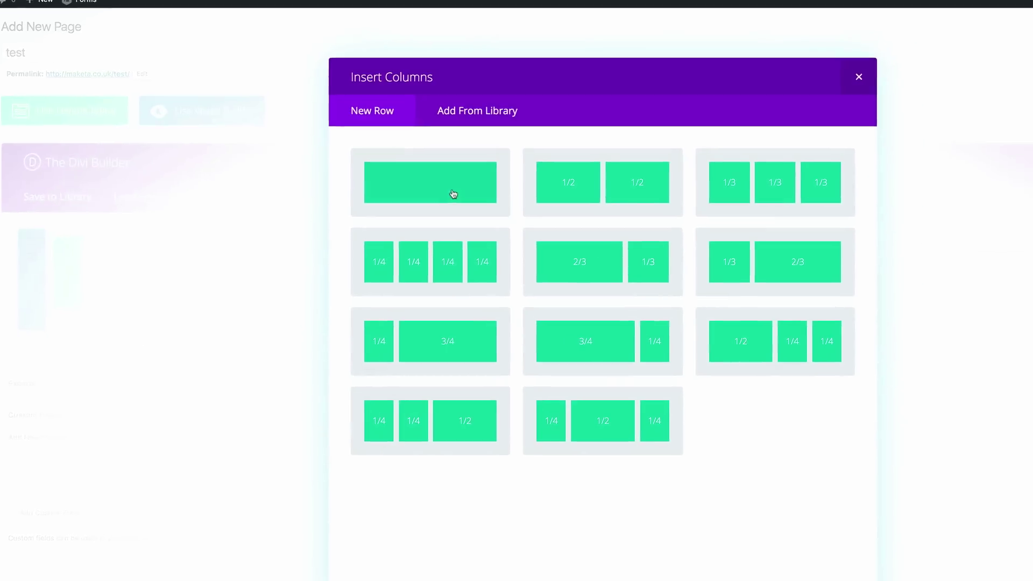
click(550, 202)
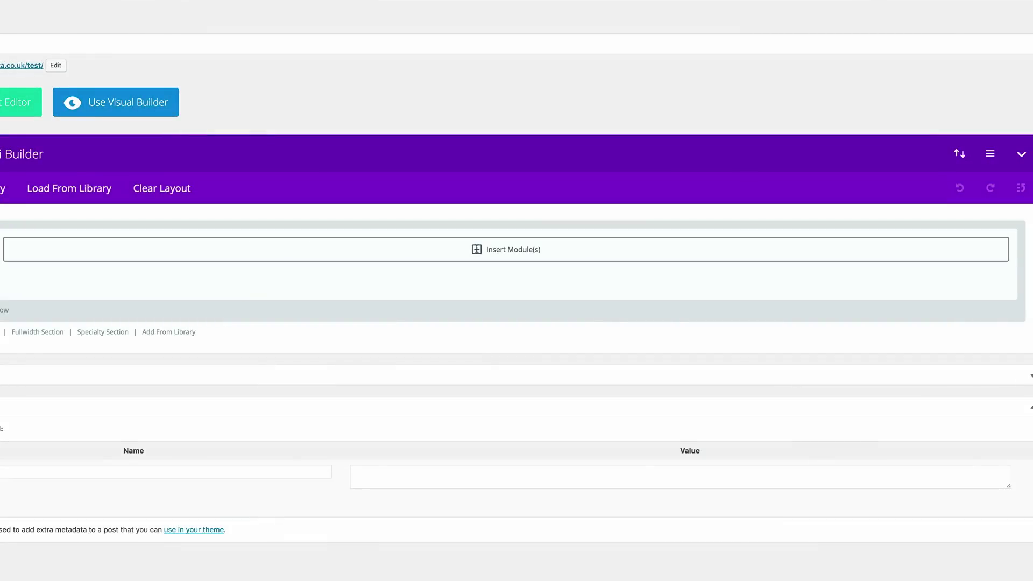
click(477, 250)
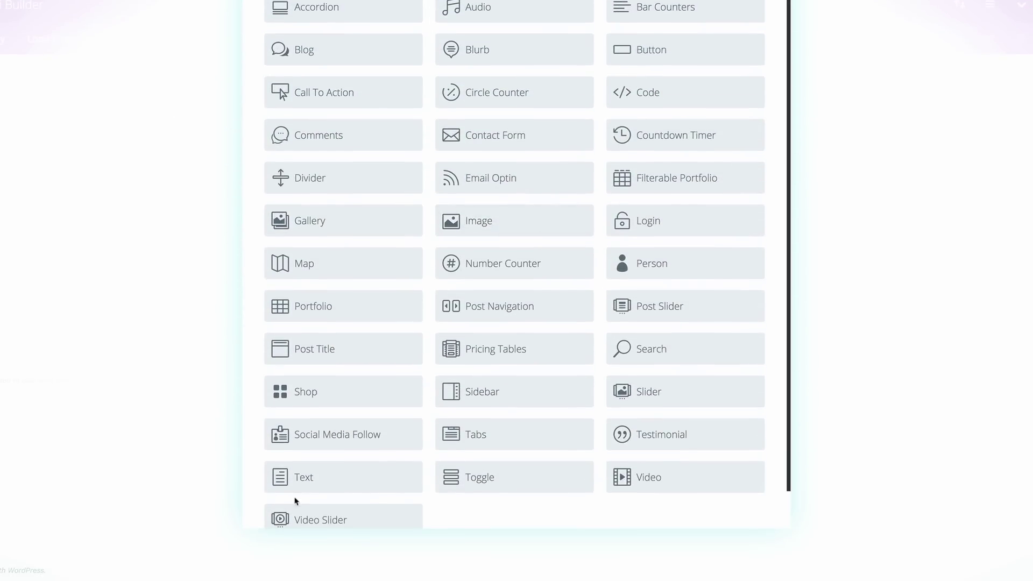
click(283, 480)
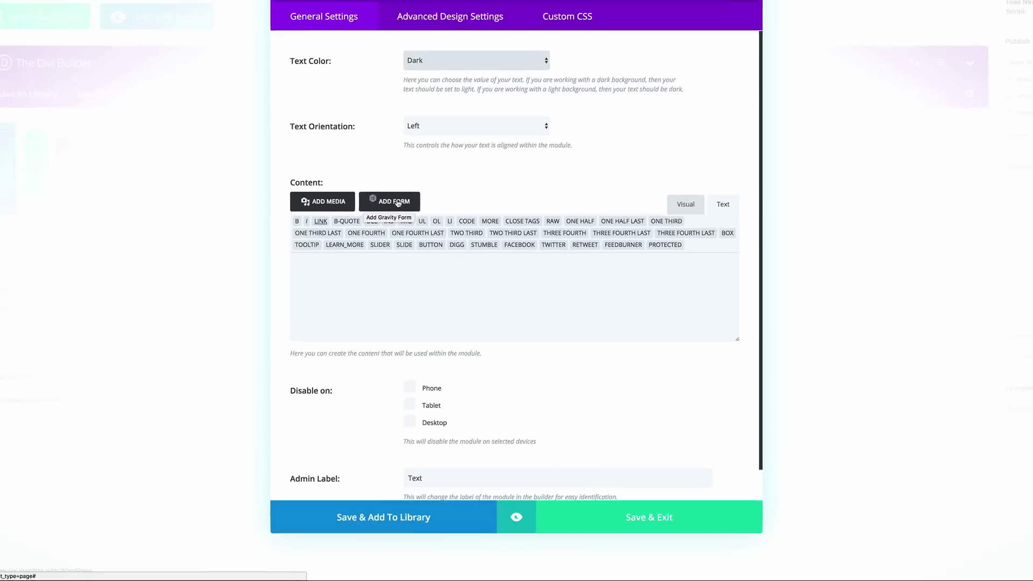
Embed Web questionnaire with title hidden as [gravityform id="1" title="false" description="true"] and save the module.
click(384, 160)
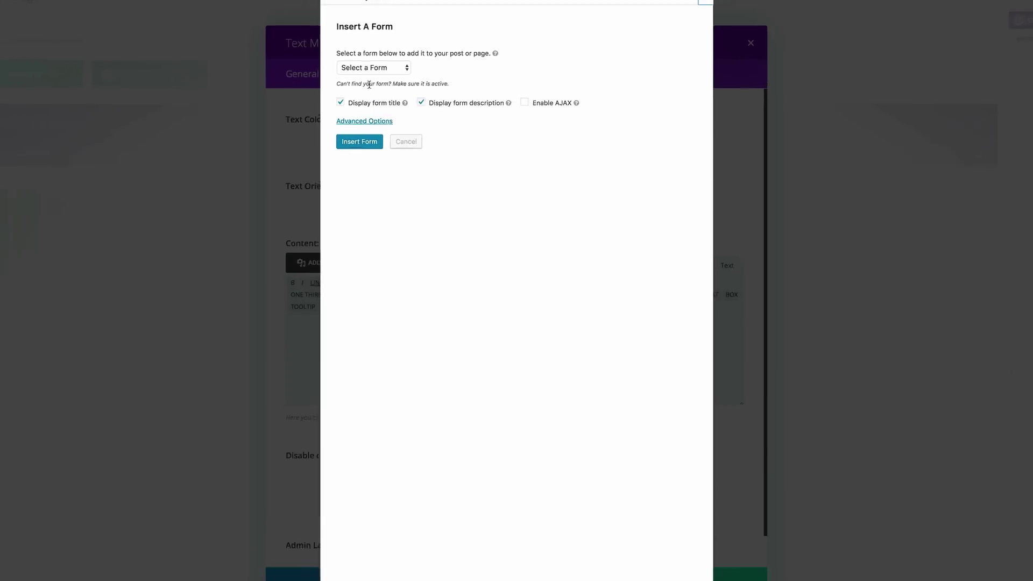
click(392, 55)
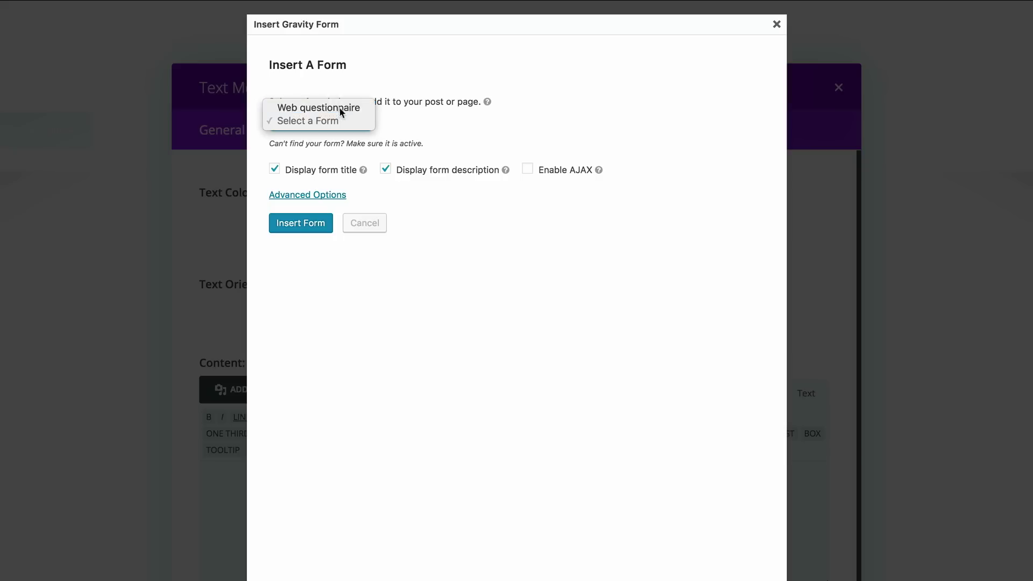
click(337, 110)
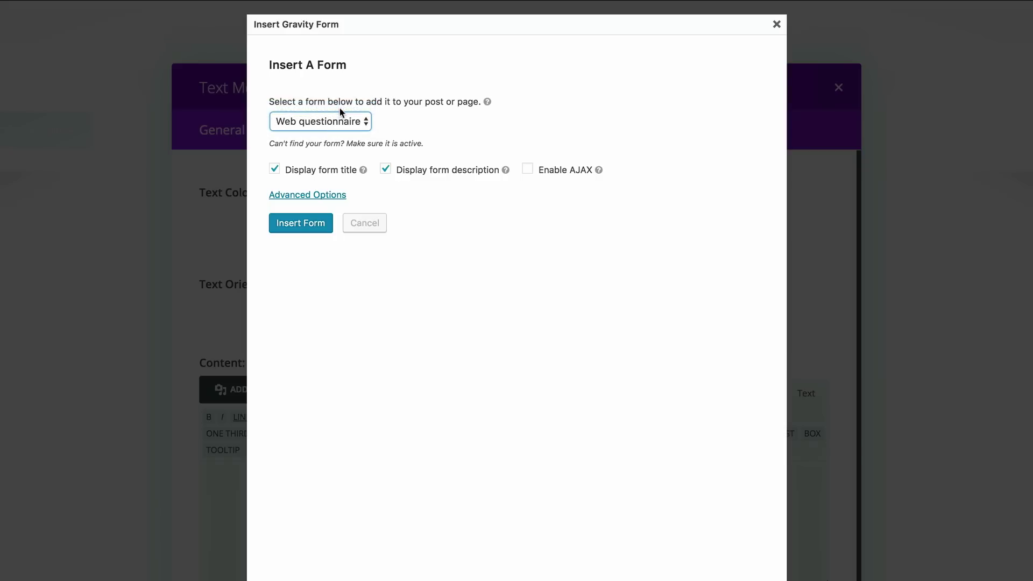
click(275, 171)
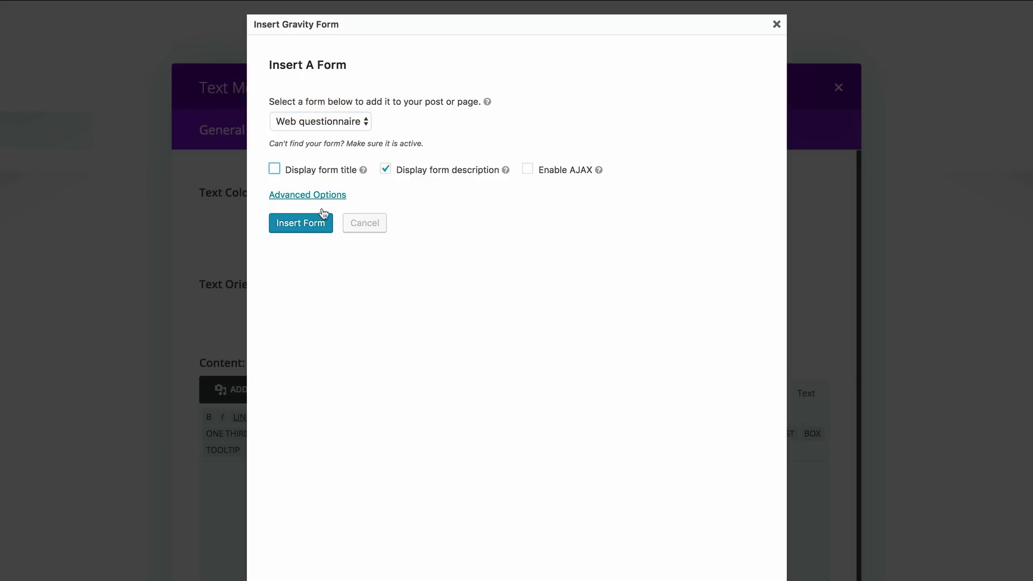
click(312, 225)
drag(518, 445, 219, 442)
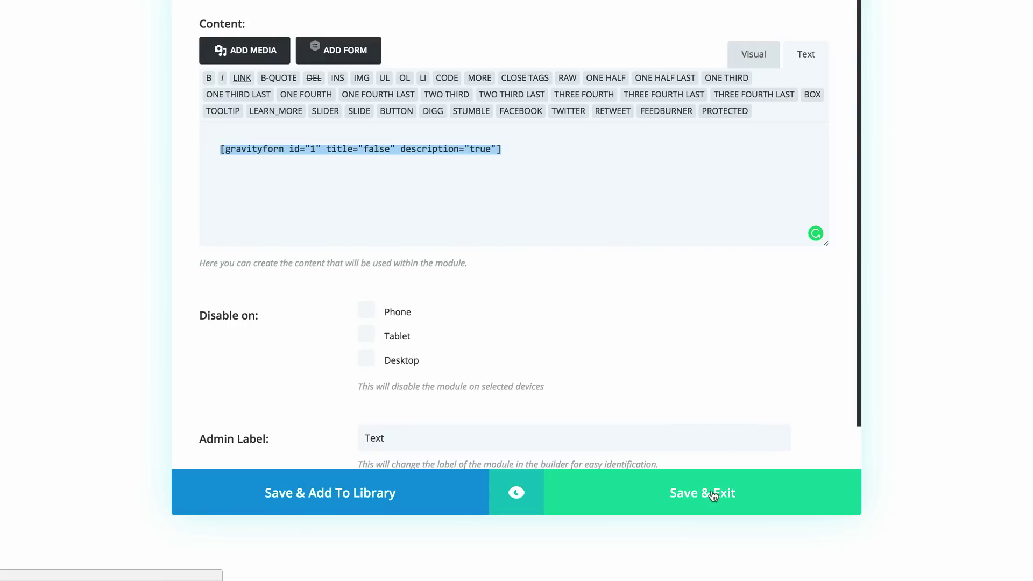
click(718, 491)
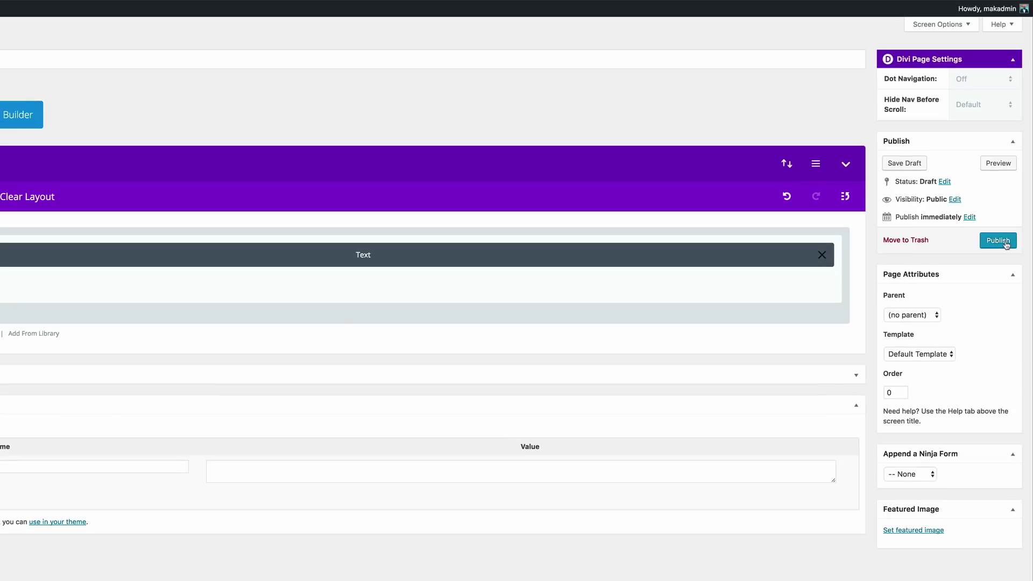
Publish the test page, then view it live and scroll through the two-column questionnaire.
click(1004, 241)
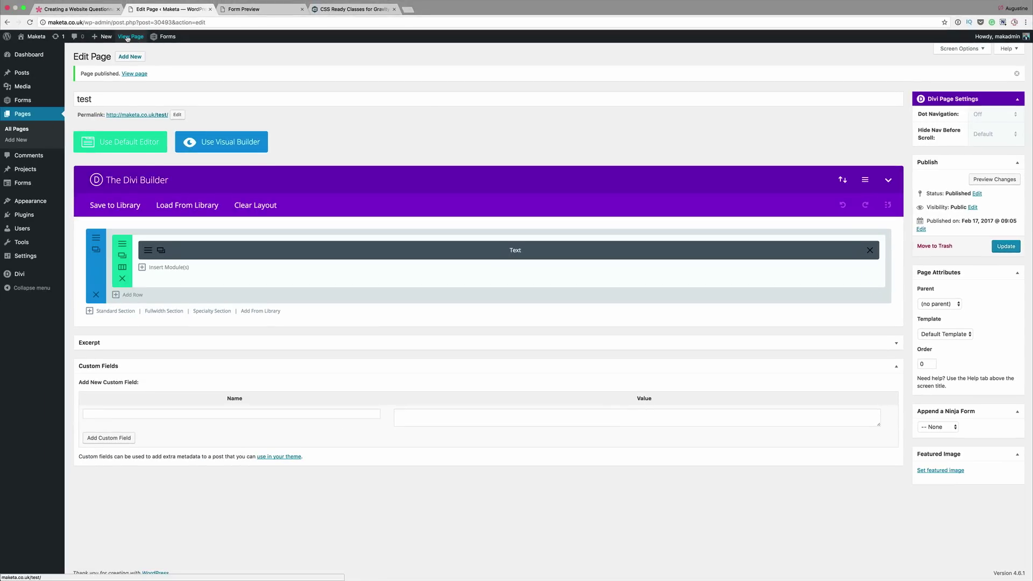
click(127, 38)
scroll(804, 239, down, 1)
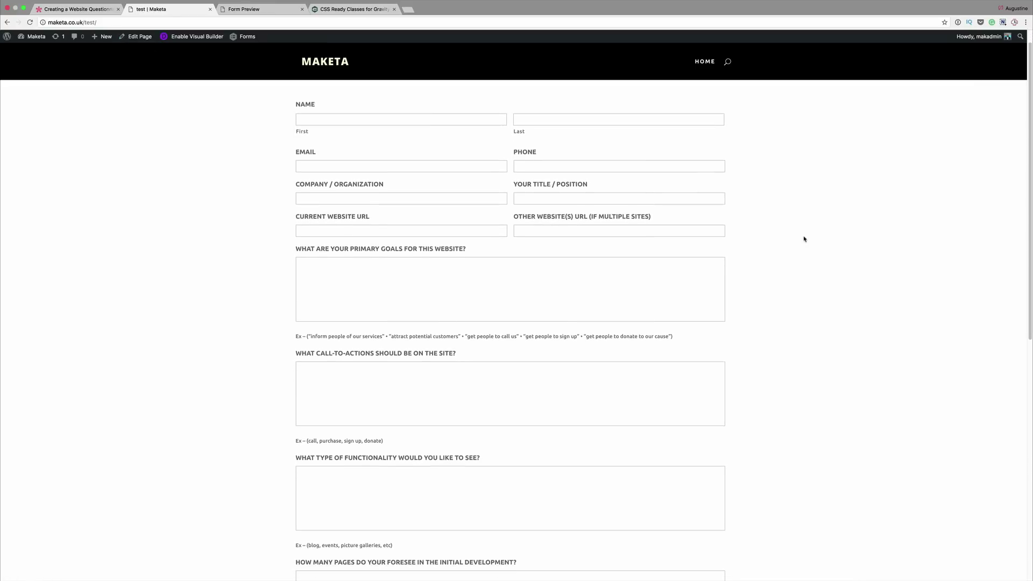
scroll(192, 351, up, 1)
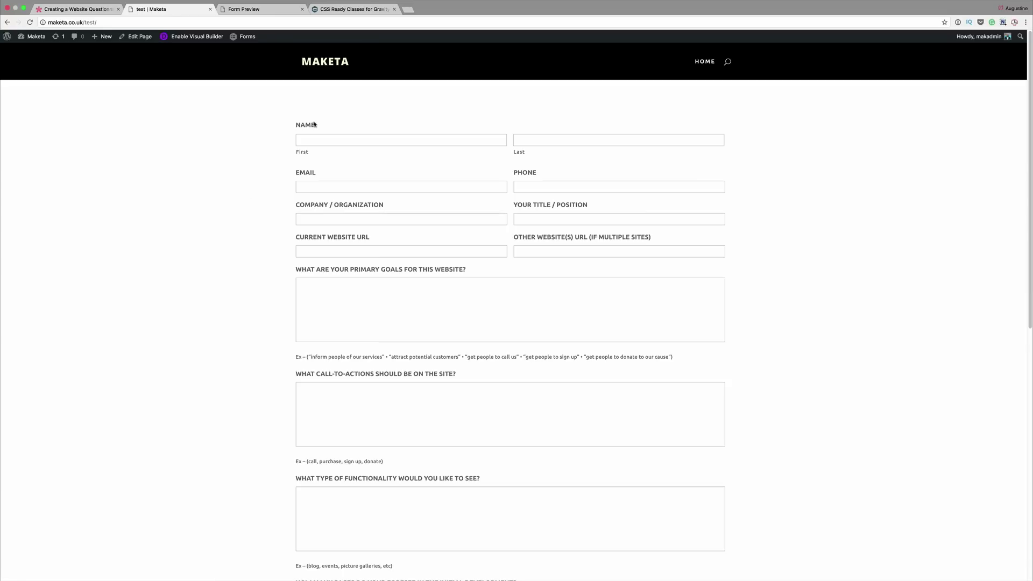
click(339, 284)
scroll(459, 376, down, 2)
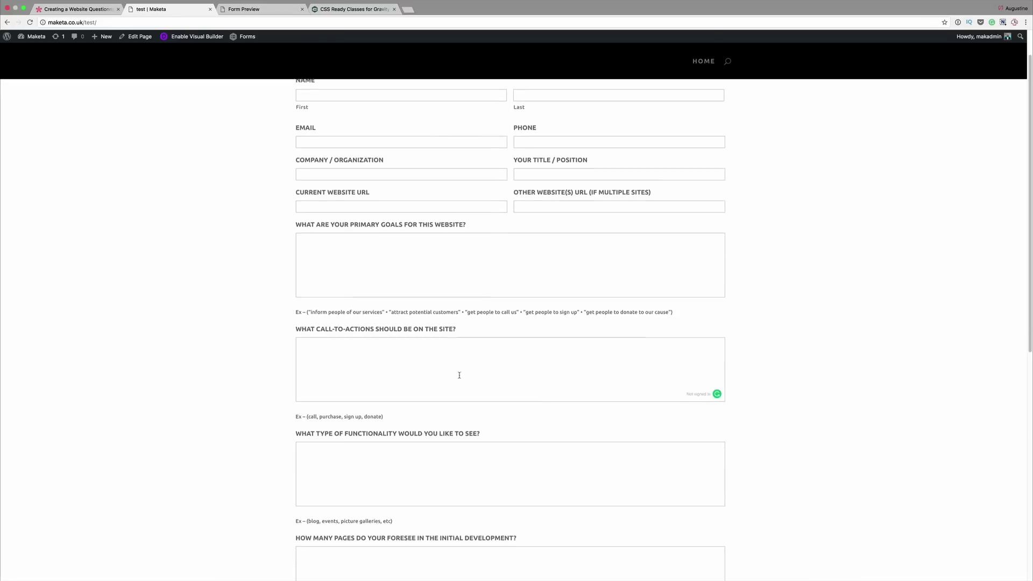
scroll(459, 375, down, 1)
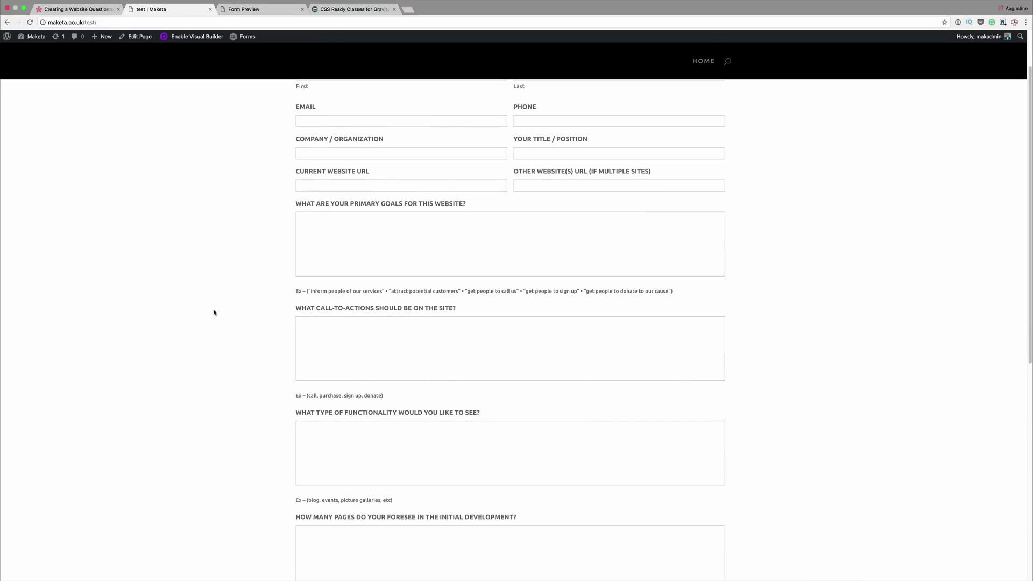
scroll(326, 256, up, 3)
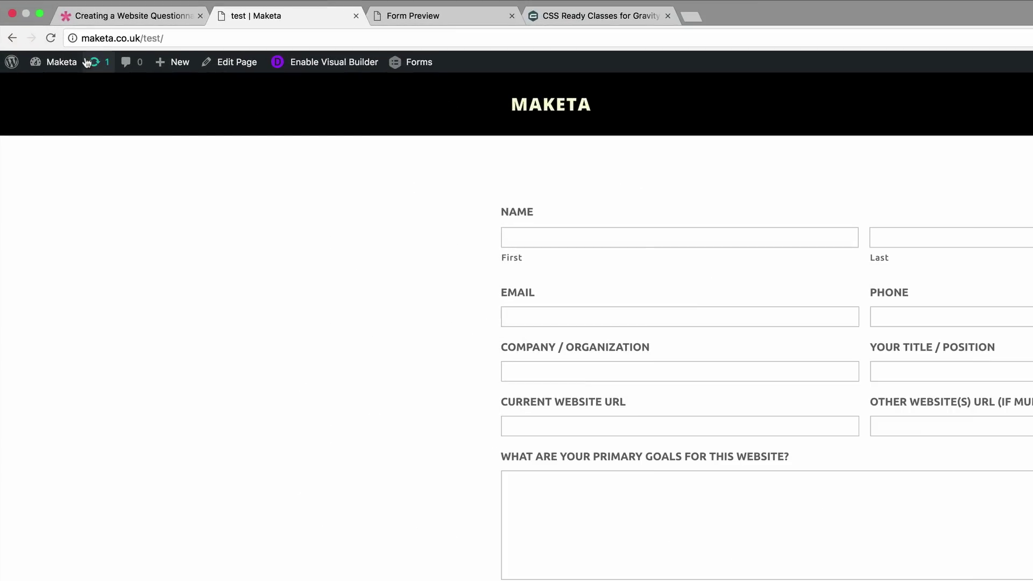
Open Web questionnaire from the Forms list and mark the NAME field Required.
mouse_move(63, 68)
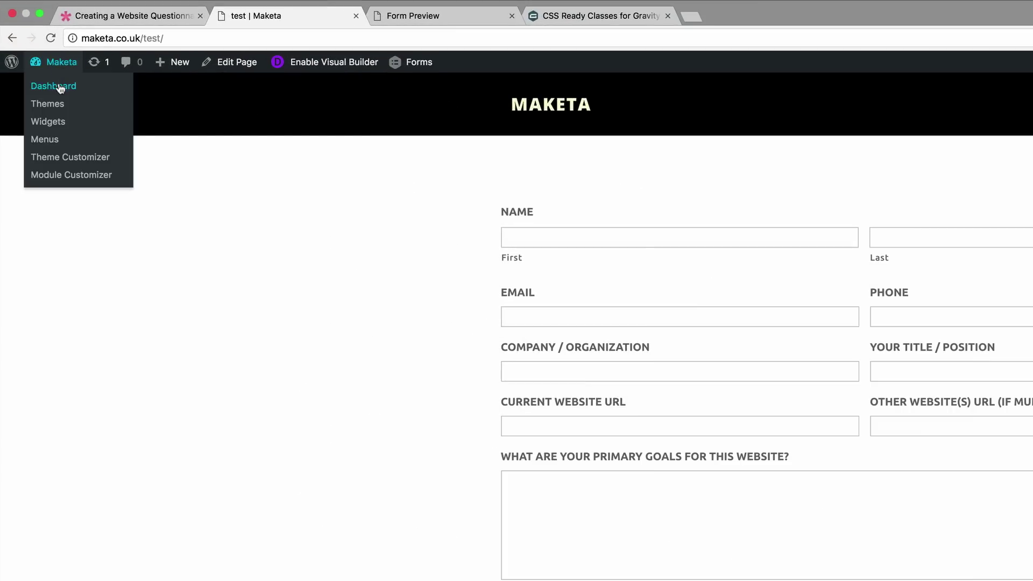
click(61, 90)
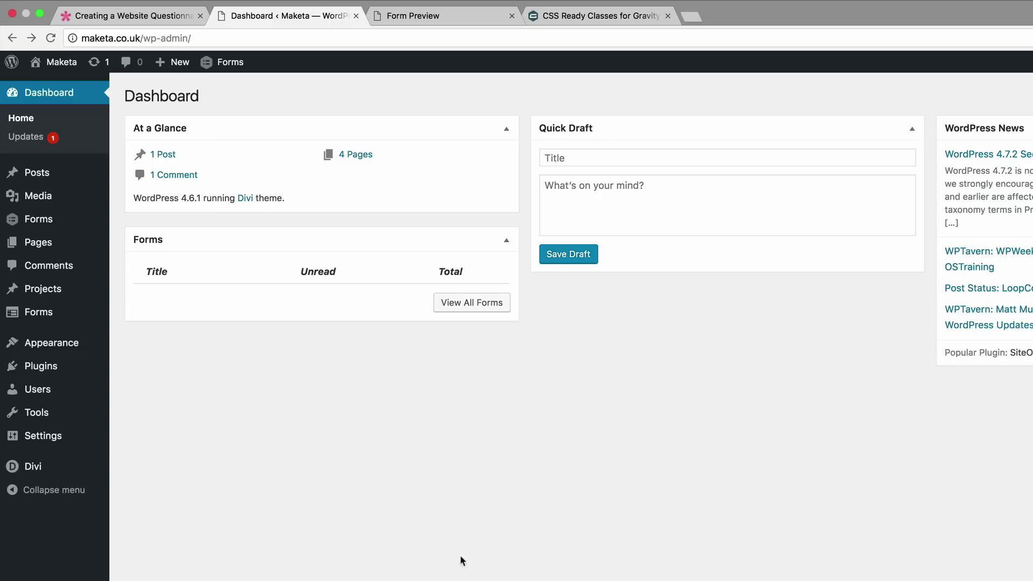
mouse_move(52, 226)
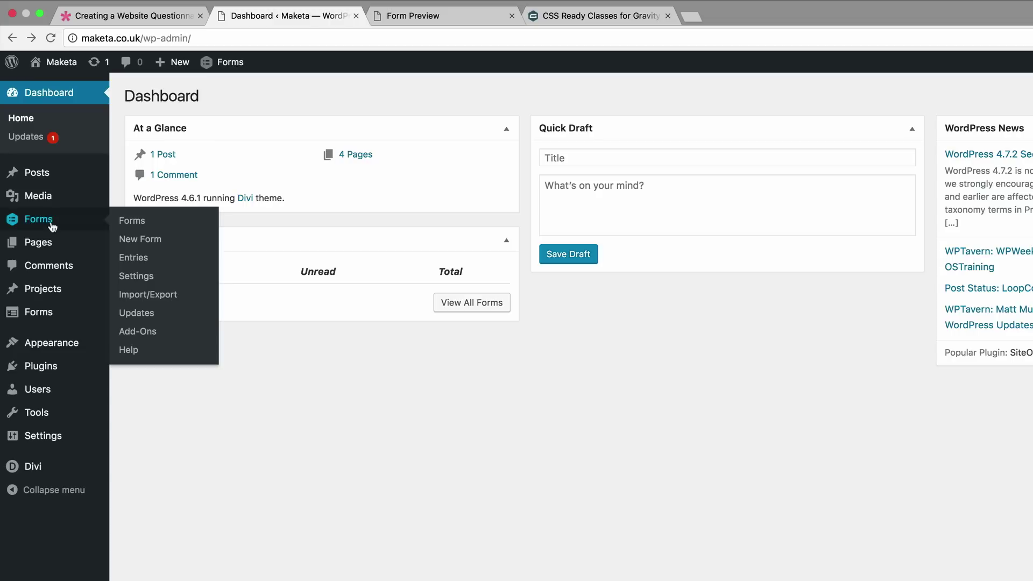
click(129, 220)
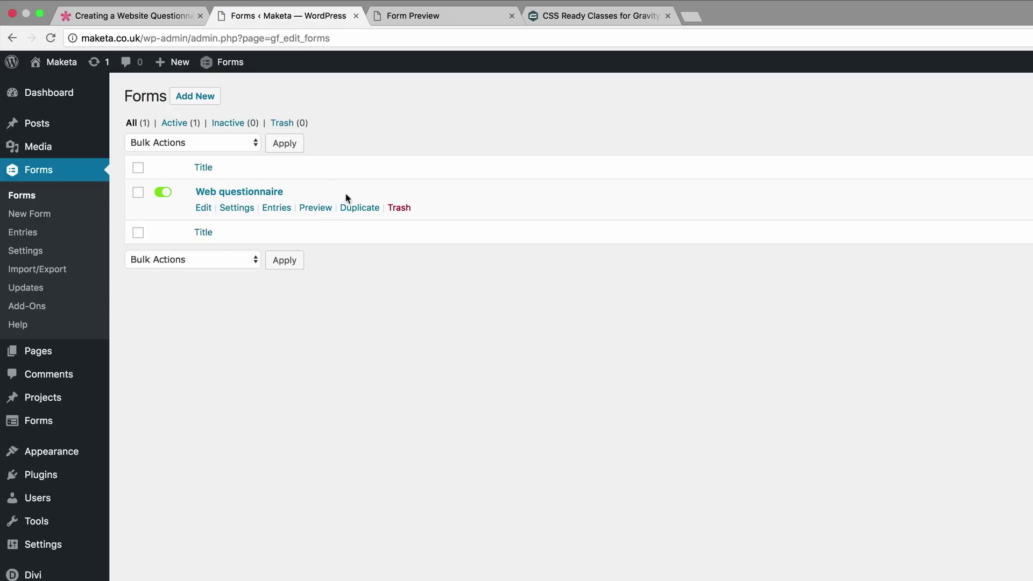
click(205, 213)
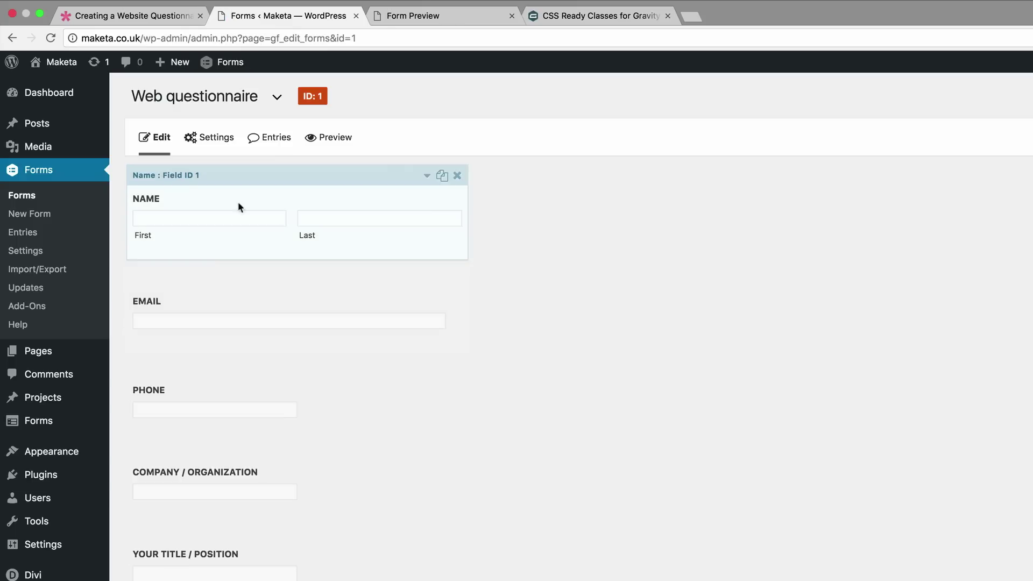
click(336, 176)
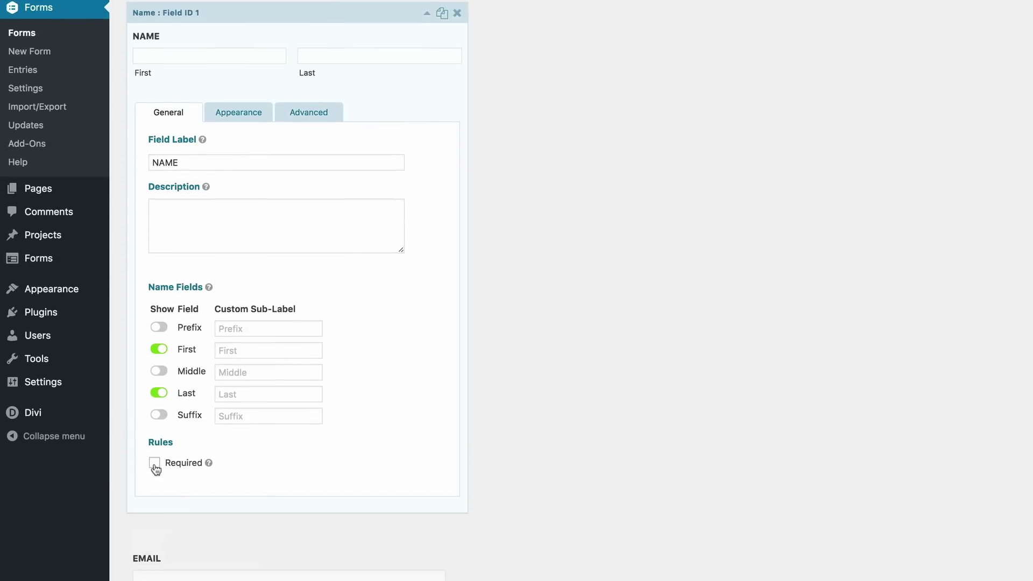
click(154, 464)
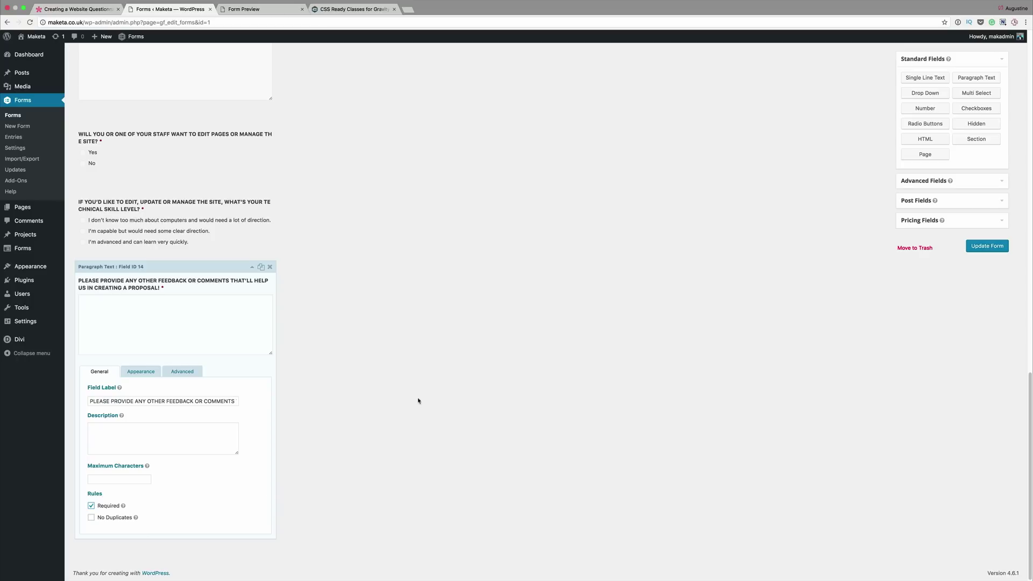
Update the form, then load maketa.co.uk/test and scroll through the required-marked questions.
click(979, 251)
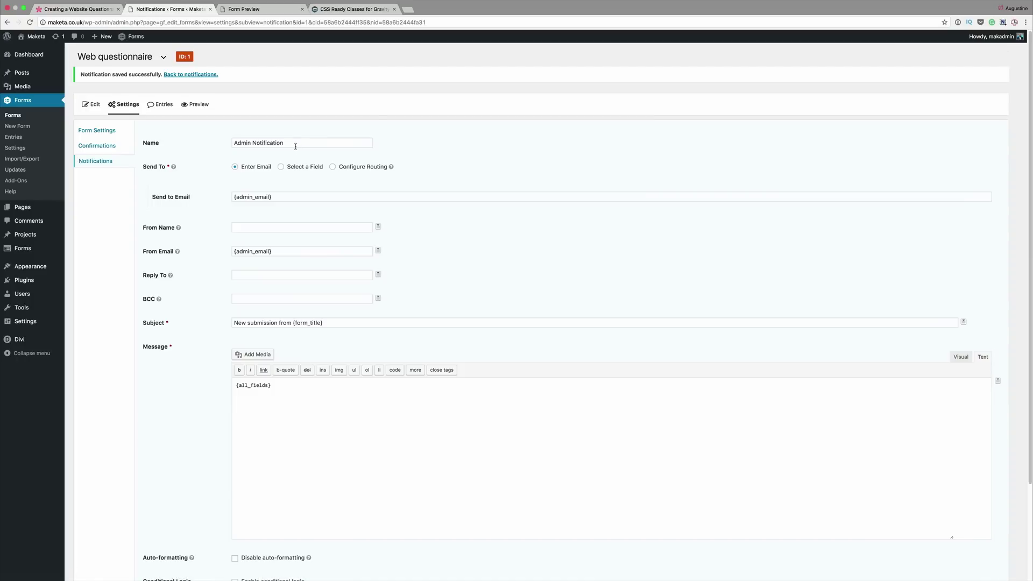
click(85, 22)
click(85, 22)
key(shift+End)
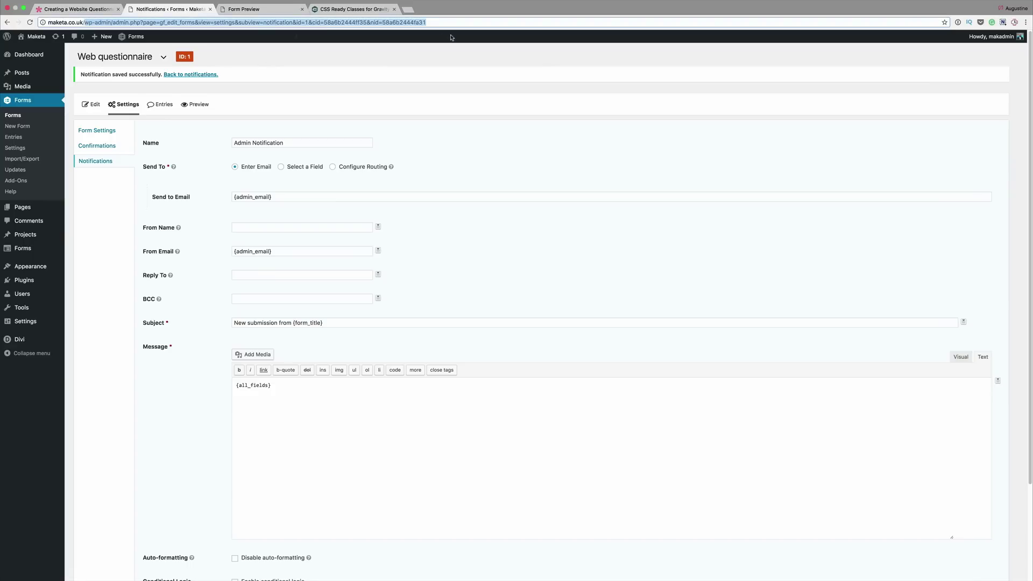
text(test)
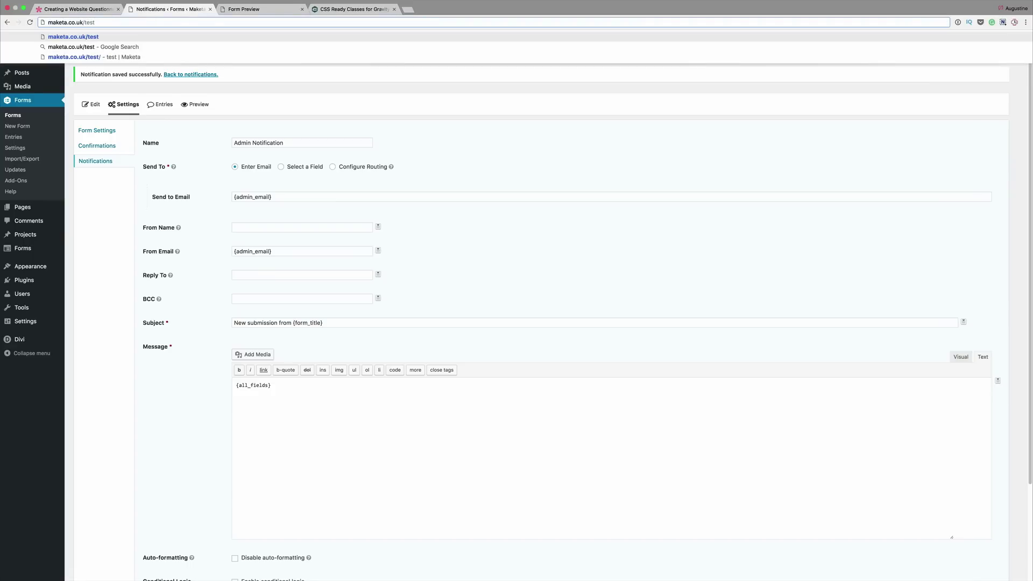
key(Return)
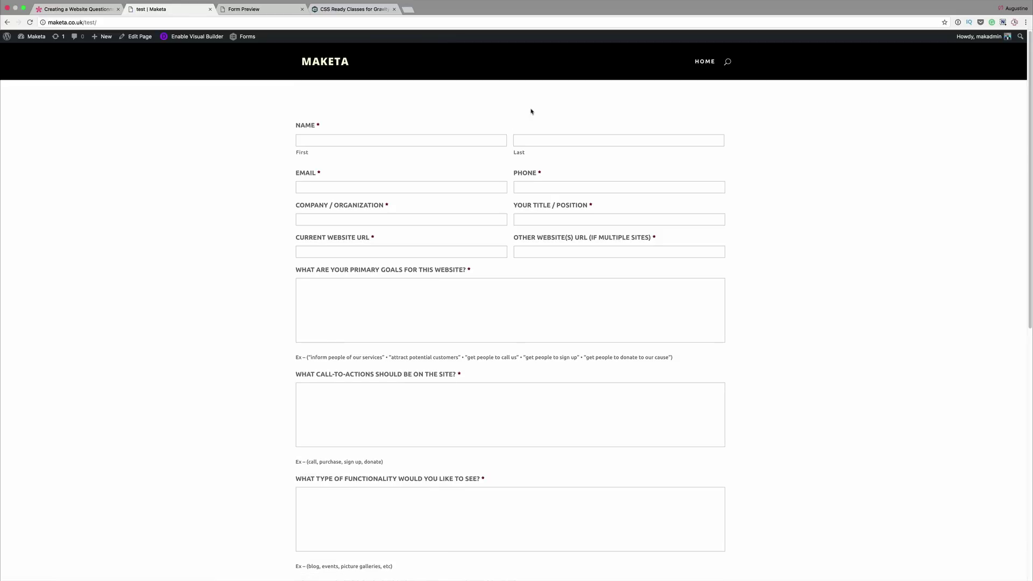
click(324, 140)
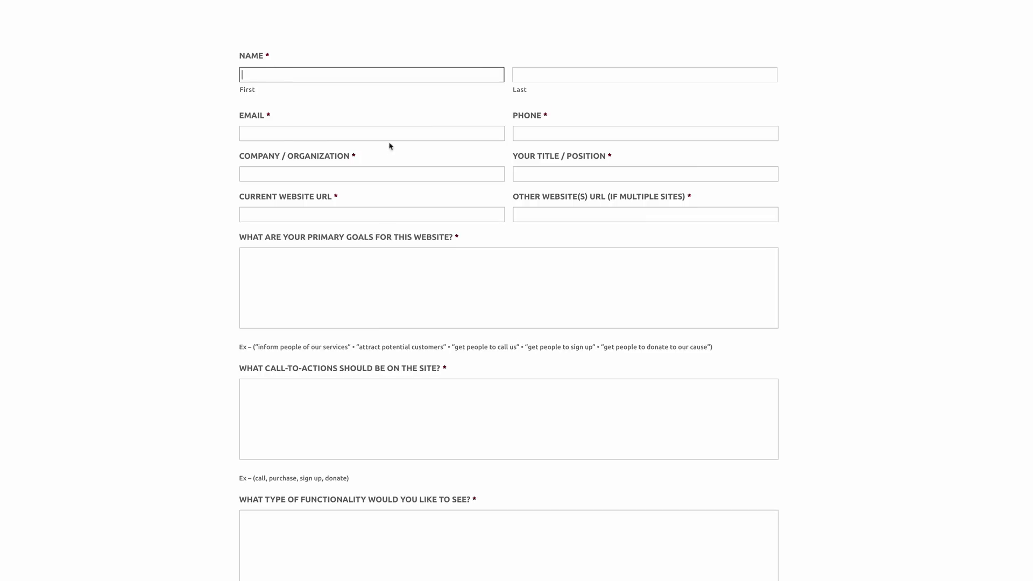
scroll(390, 144, down, 10)
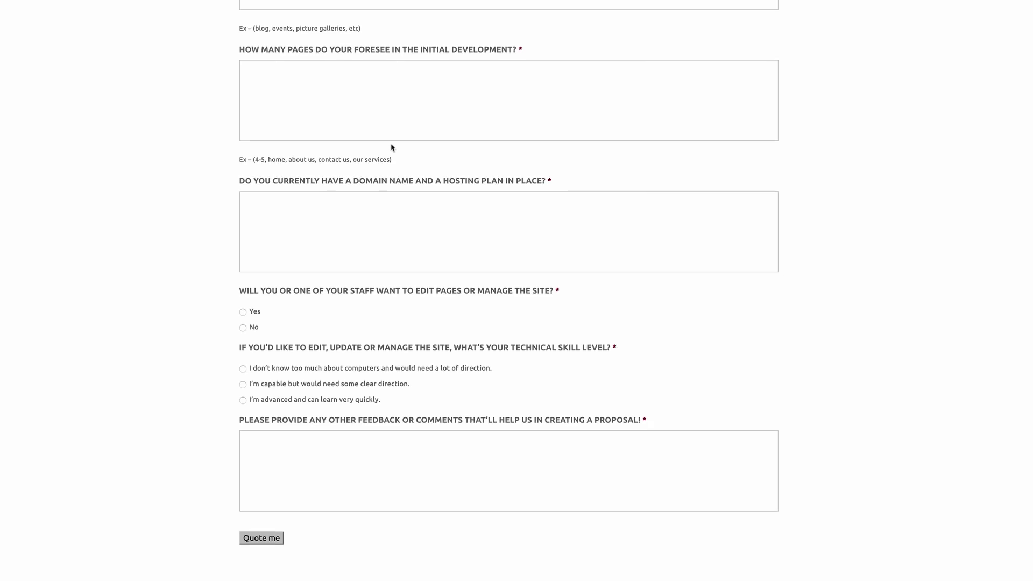
Submit the empty form with Quote me and scroll through the 'This field is required.' errors.
click(257, 537)
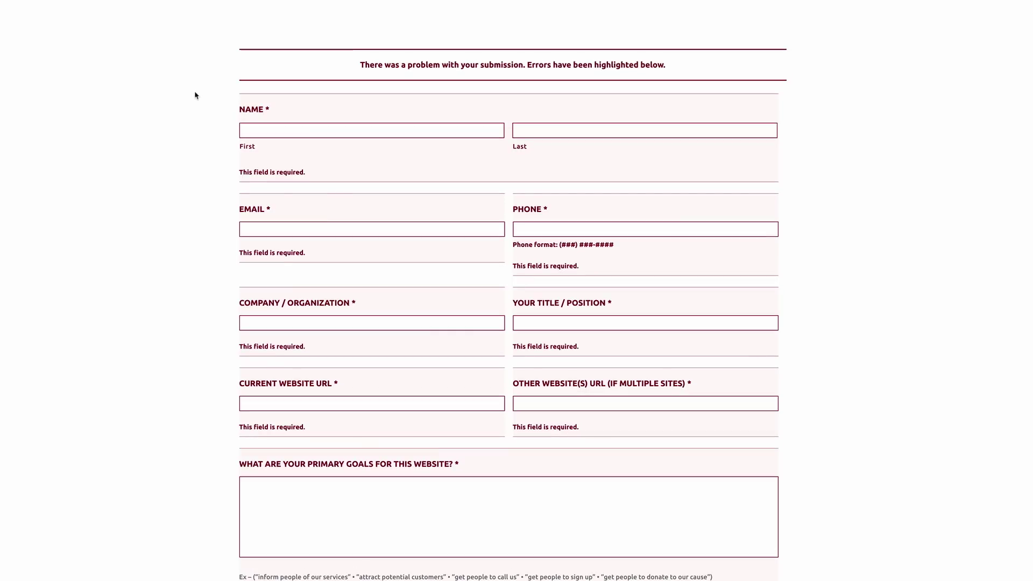
scroll(422, 410, down, 10)
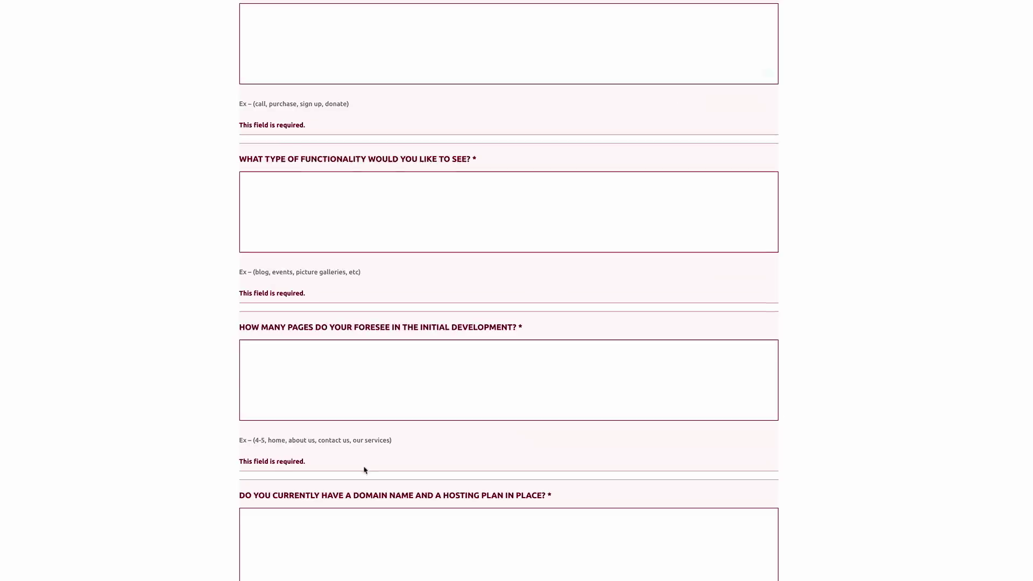
scroll(392, 345, up, 10)
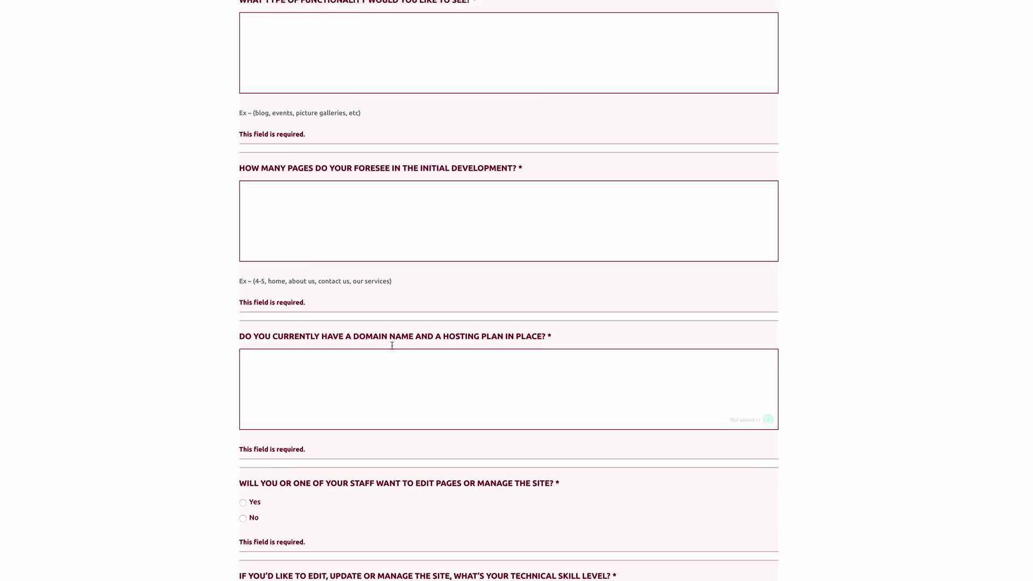
scroll(393, 346, up, 10)
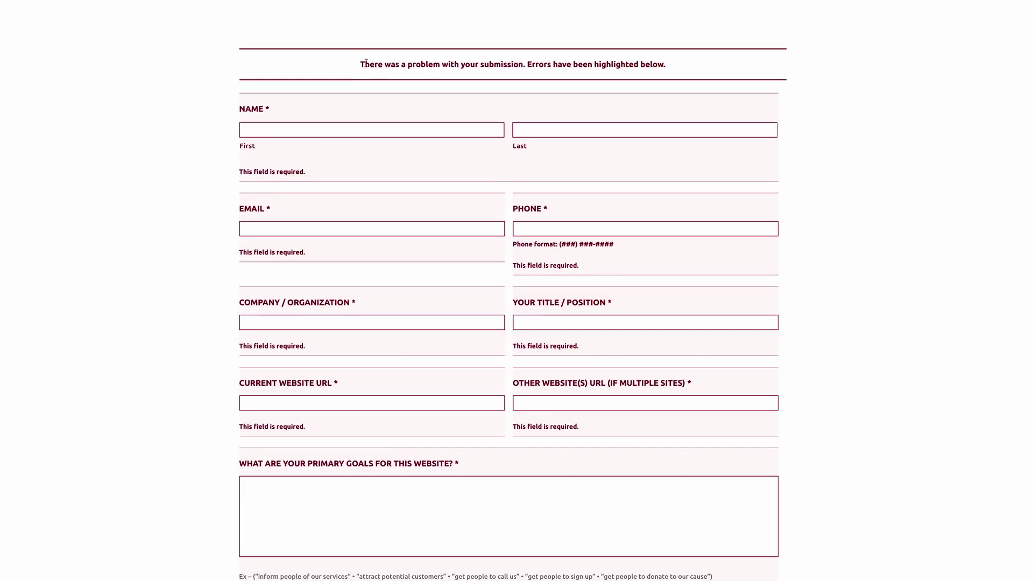